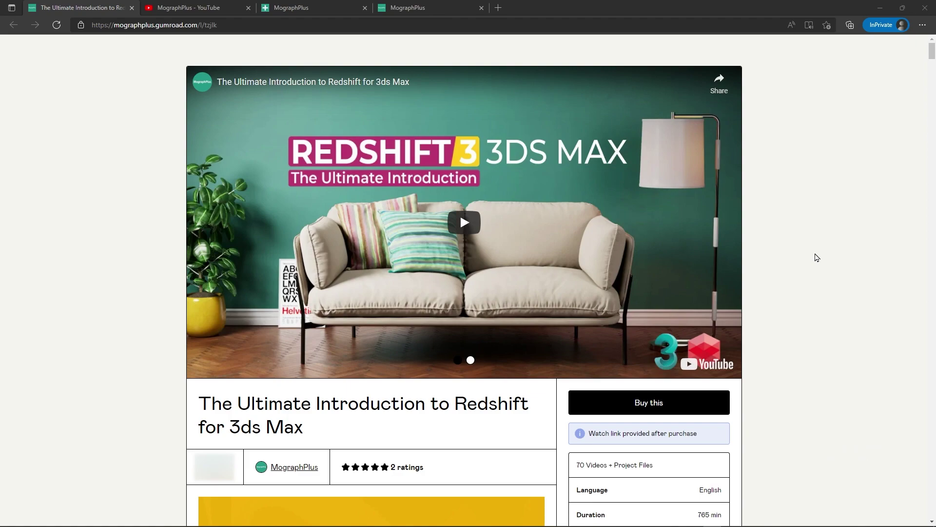
{"action": "left_click", "coordinate": [172, 5]}
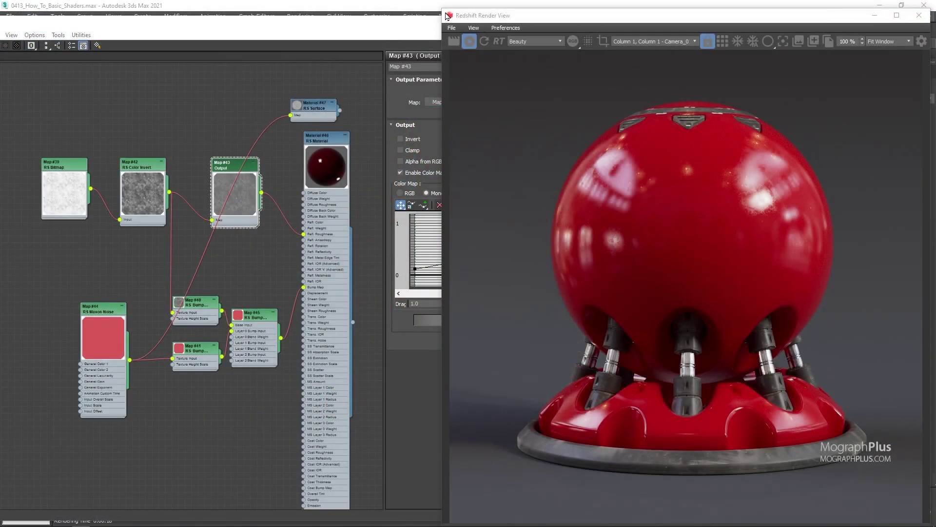
- Shrink the Redshift Render View window and add a new RS Material node in an empty area of the material graph
{"action": "left_click_drag", "start_coordinate": [439, 8], "coordinate": [499, 43]}
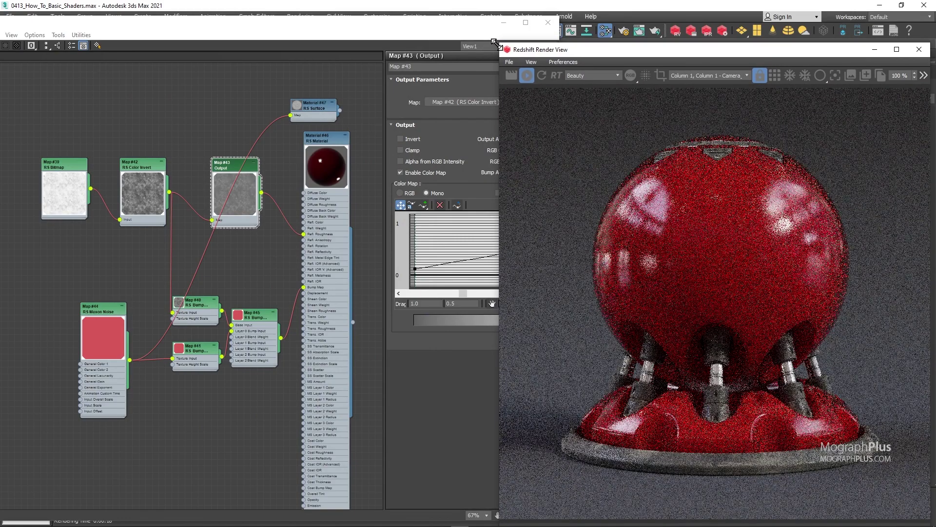
{"action": "left_click", "coordinate": [137, 306]}
{"action": "middle_click_drag", "start_coordinate": [287, 258], "coordinate": [21, 280]}
{"action": "middle_click_drag", "start_coordinate": [309, 165], "coordinate": [259, 160]}
{"action": "right_click", "coordinate": [266, 159]}
{"action": "mouse_move", "coordinate": [379, 185]}
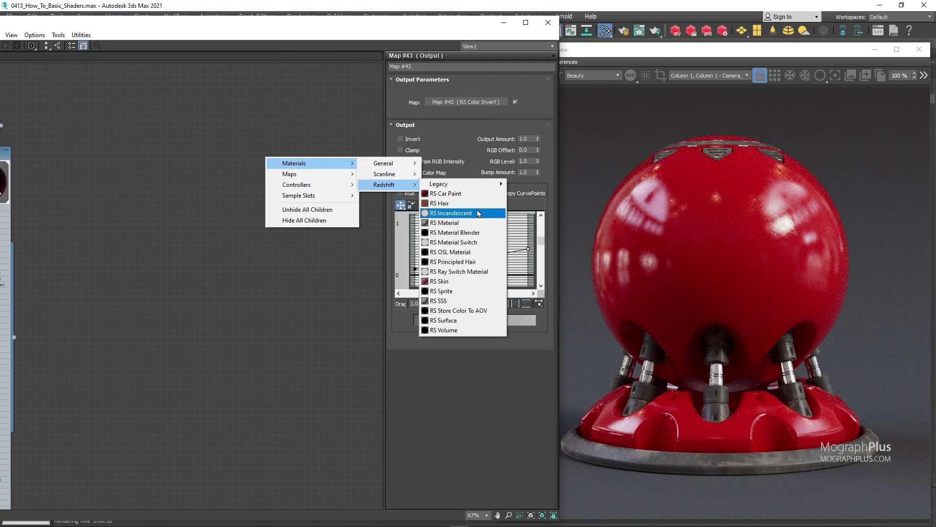
{"action": "left_click", "coordinate": [493, 223]}
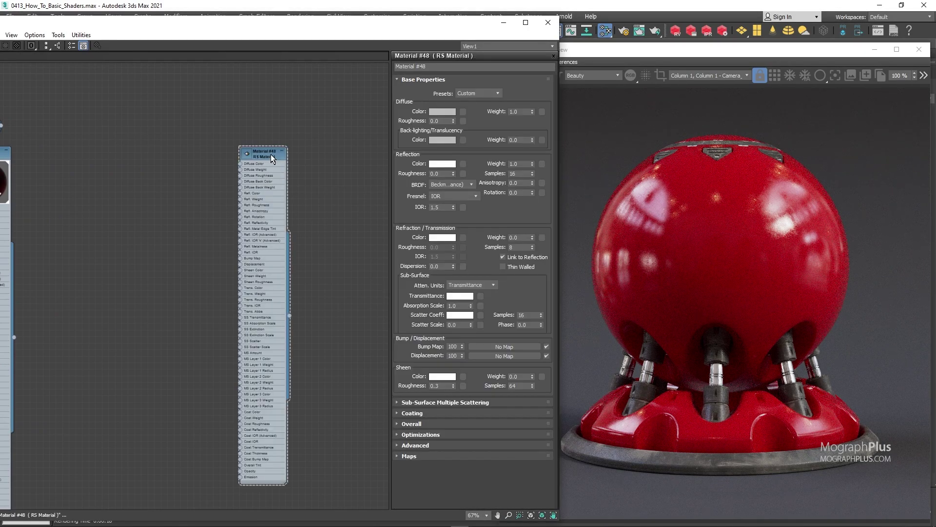
- Enlarge the new RS Material node's preview, shift the node to the right, and assign the material to the selected object
{"action": "double_click", "coordinate": [245, 154]}
{"action": "left_click_drag", "start_coordinate": [272, 153], "coordinate": [358, 152]}
{"action": "right_click", "coordinate": [354, 150]}
{"action": "left_click", "coordinate": [365, 166]}
- Add an RS Surface material node and place it just above the new RS Material
{"action": "right_click", "coordinate": [329, 108]}
{"action": "mouse_move", "coordinate": [361, 115]}
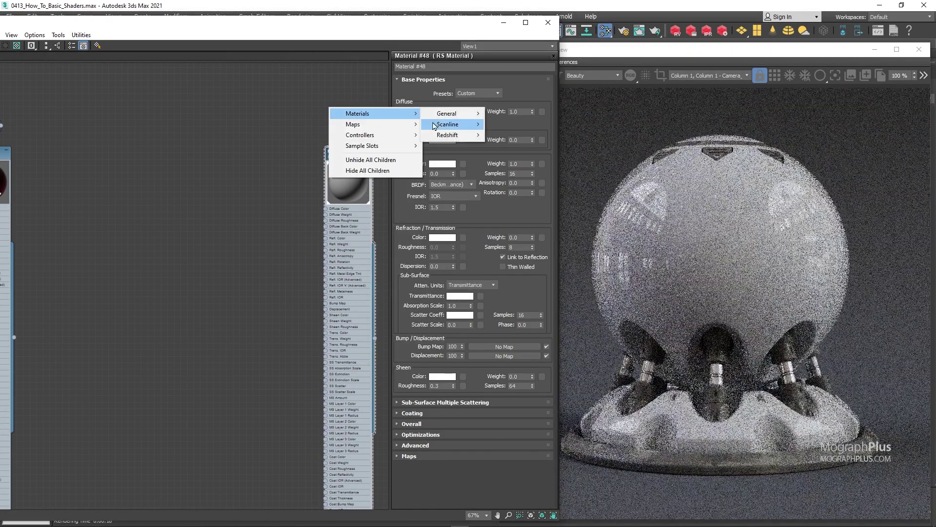
{"action": "mouse_move", "coordinate": [457, 136]}
{"action": "left_click", "coordinate": [553, 274]}
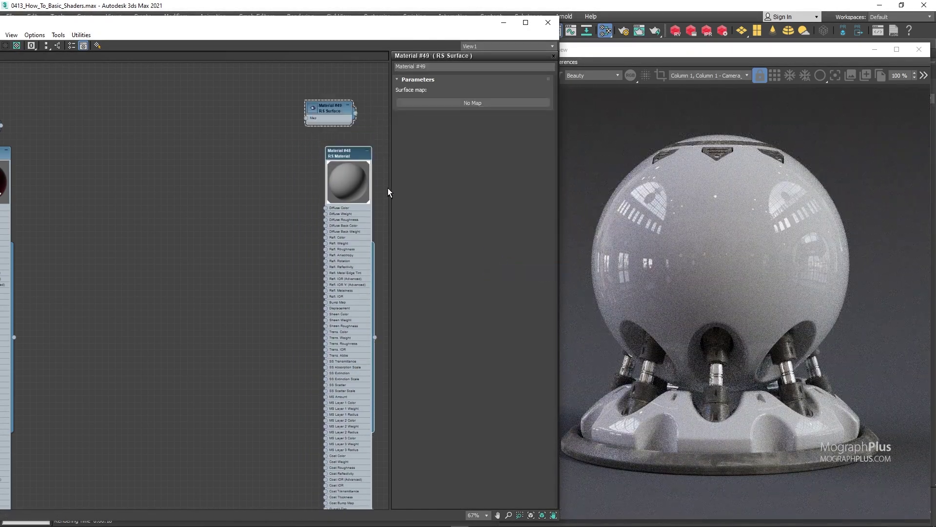
{"action": "left_click_drag", "start_coordinate": [337, 117], "coordinate": [350, 130]}
- Add an RS Bitmap map node to the left of the materials and load the wood_Parquet image into it
{"action": "middle_click_drag", "start_coordinate": [295, 209], "coordinate": [241, 190]}
{"action": "scroll", "coordinate": [273, 209], "scroll_direction": "up", "scroll_amount": 1}
{"action": "right_click", "coordinate": [73, 211]}
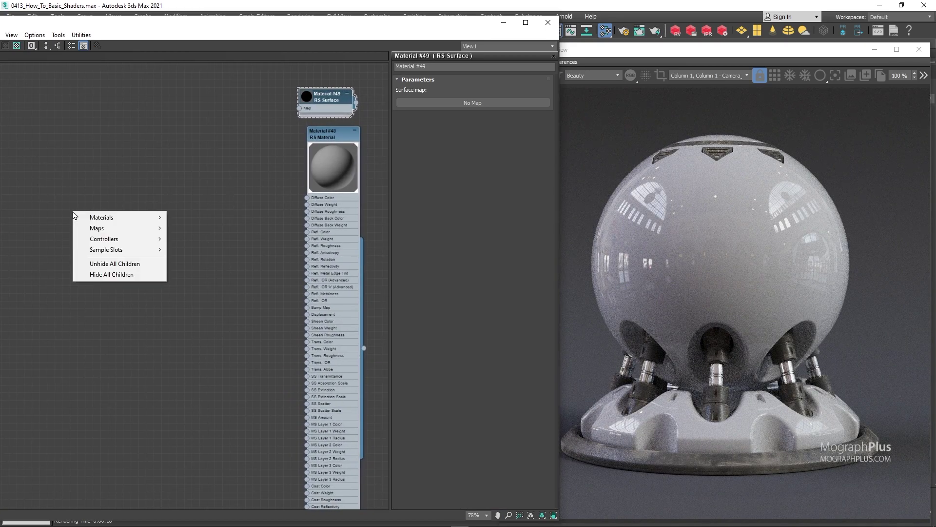
{"action": "mouse_move", "coordinate": [96, 231]}
{"action": "mouse_move", "coordinate": [223, 271]}
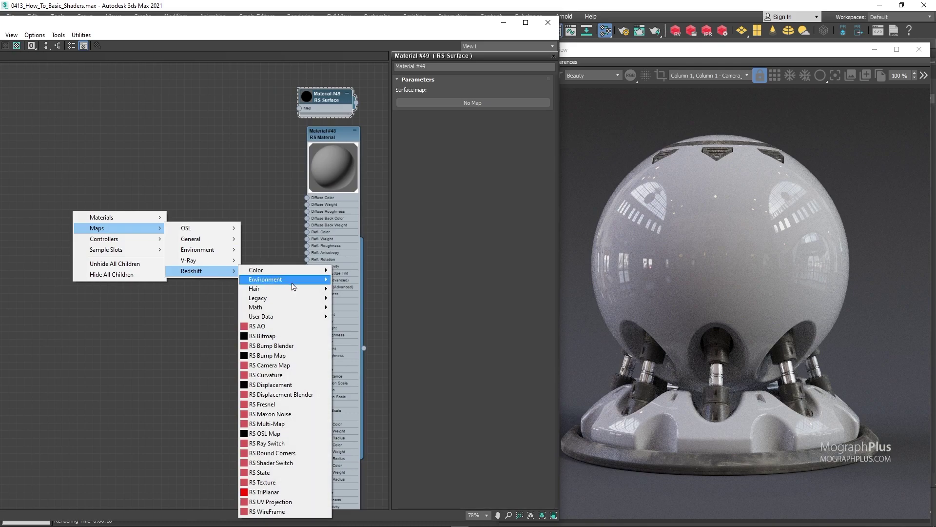
{"action": "left_click", "coordinate": [303, 340]}
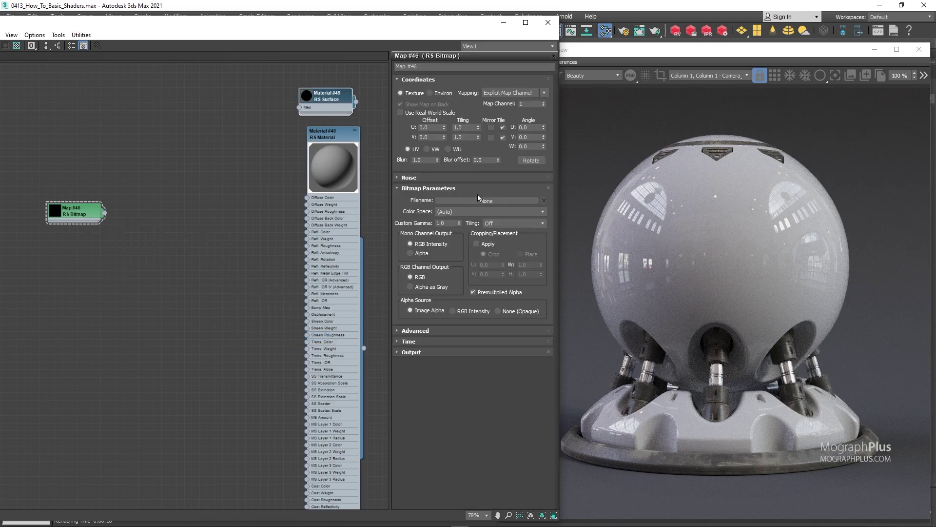
{"action": "left_click", "coordinate": [408, 200]}
{"action": "scroll", "coordinate": [408, 200], "scroll_direction": "down", "scroll_amount": 5}
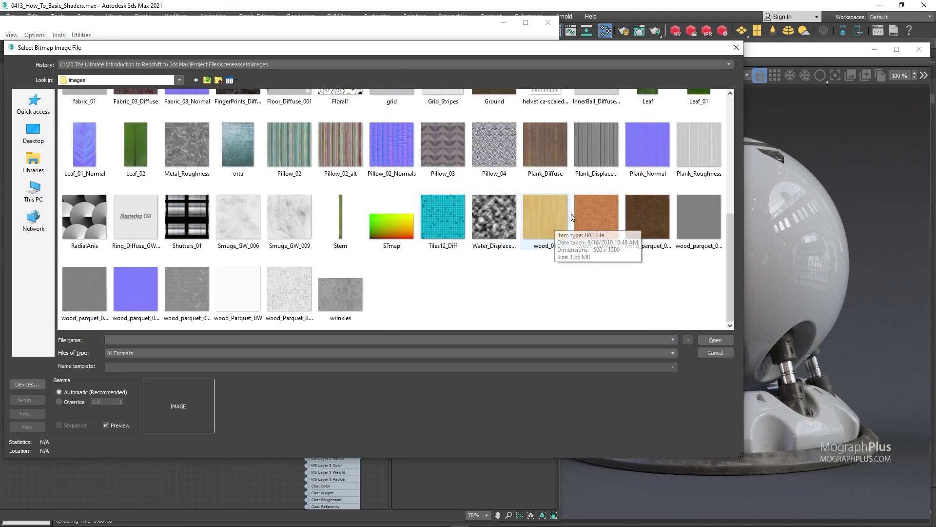
{"action": "left_click", "coordinate": [593, 213]}
{"action": "double_click", "coordinate": [593, 213]}
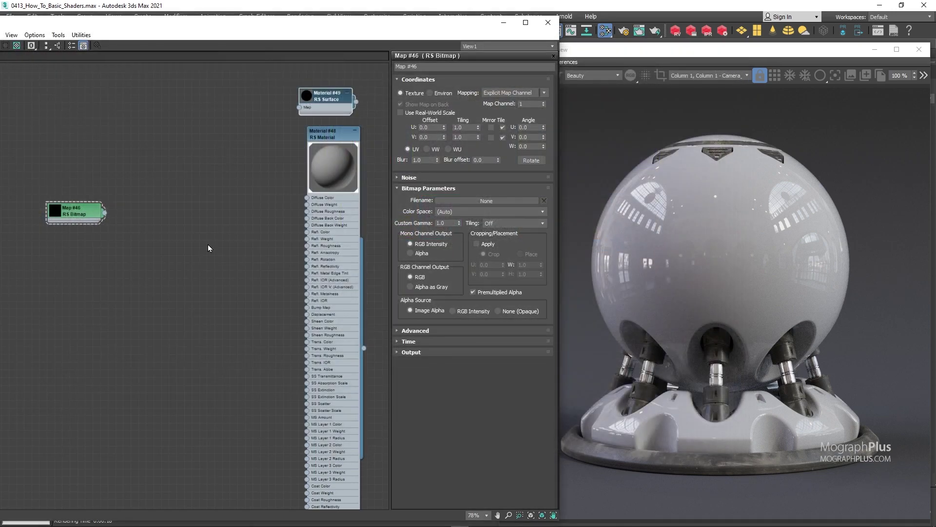
- Enlarge and reposition the wood parquet bitmap node, and set its color space to sRGB
{"action": "double_click", "coordinate": [53, 212]}
{"action": "left_click_drag", "start_coordinate": [53, 213], "coordinate": [55, 188]}
{"action": "scroll", "coordinate": [131, 198], "scroll_direction": "up", "scroll_amount": 2}
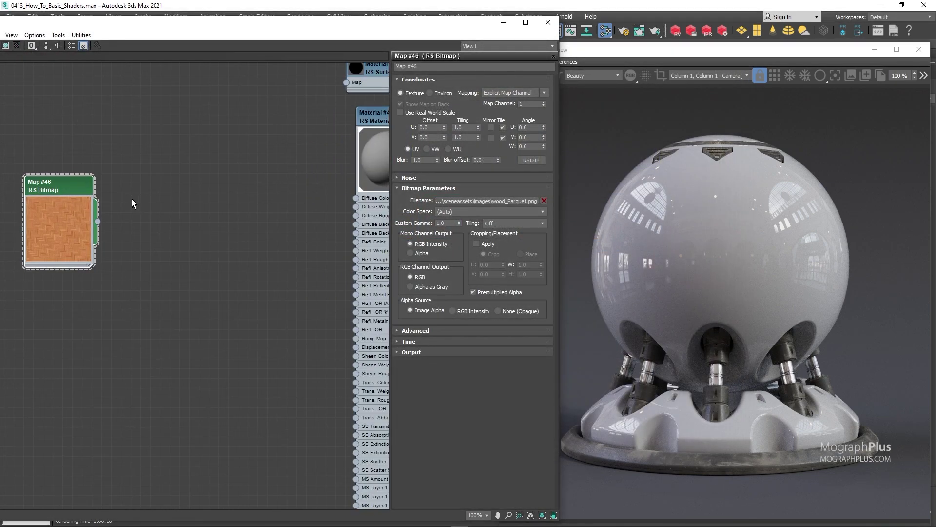
{"action": "middle_click_drag", "start_coordinate": [140, 198], "coordinate": [118, 172]}
{"action": "scroll", "coordinate": [118, 179], "scroll_direction": "down", "scroll_amount": 1}
{"action": "left_click_drag", "start_coordinate": [25, 180], "coordinate": [42, 154]}
{"action": "middle_click_drag", "start_coordinate": [169, 150], "coordinate": [173, 176]}
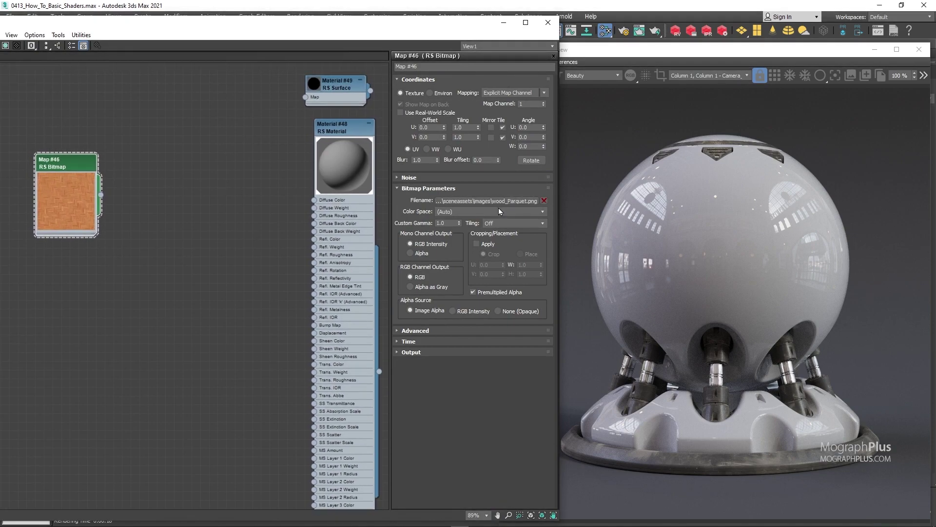
{"action": "left_click", "coordinate": [469, 211]}
{"action": "left_click", "coordinate": [482, 270]}
- Connect the wood parquet bitmap to the RS Surface material's Map input and assign that material to the selected object
{"action": "left_click_drag", "start_coordinate": [101, 198], "coordinate": [305, 98]}
{"action": "right_click", "coordinate": [332, 81]}
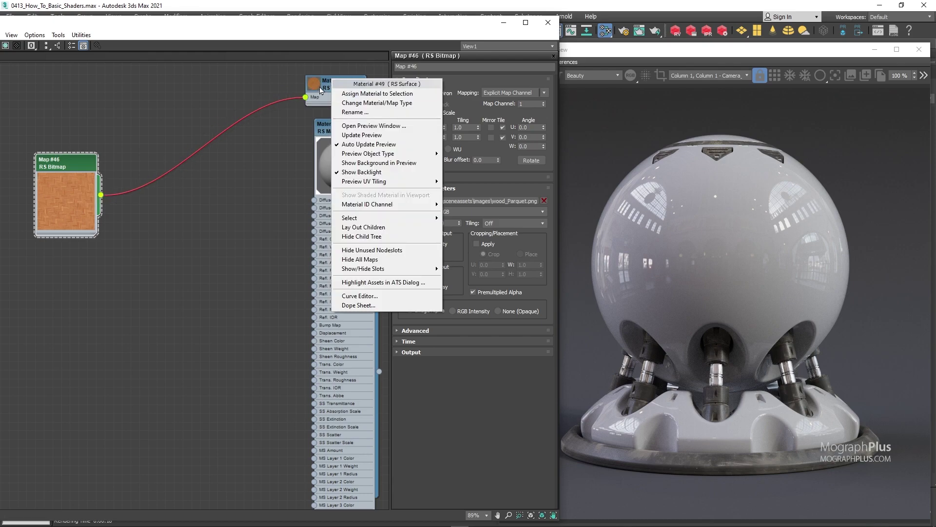
{"action": "left_click", "coordinate": [349, 95]}
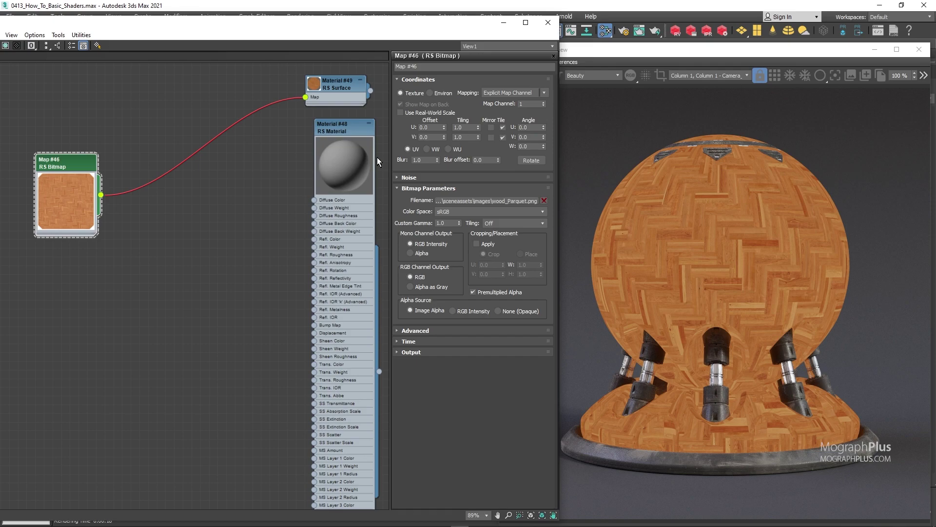
- Set the wood parquet bitmap's U and V tiling to 0.75
{"action": "left_click", "coordinate": [460, 127]}
{"action": "type", "text": "0.75"}
{"action": "key", "text": "Tab"}
{"action": "type", "text": "0.75"}
{"action": "key", "text": "Return"}
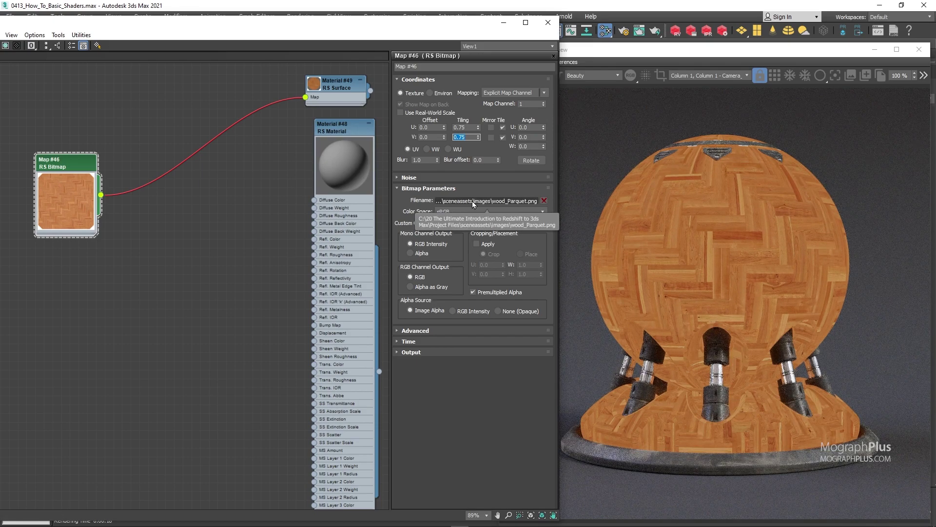
- Assign the new RS Material to the selected object and connect the wood parquet bitmap to its Diffuse Color
{"action": "right_click", "coordinate": [327, 126]}
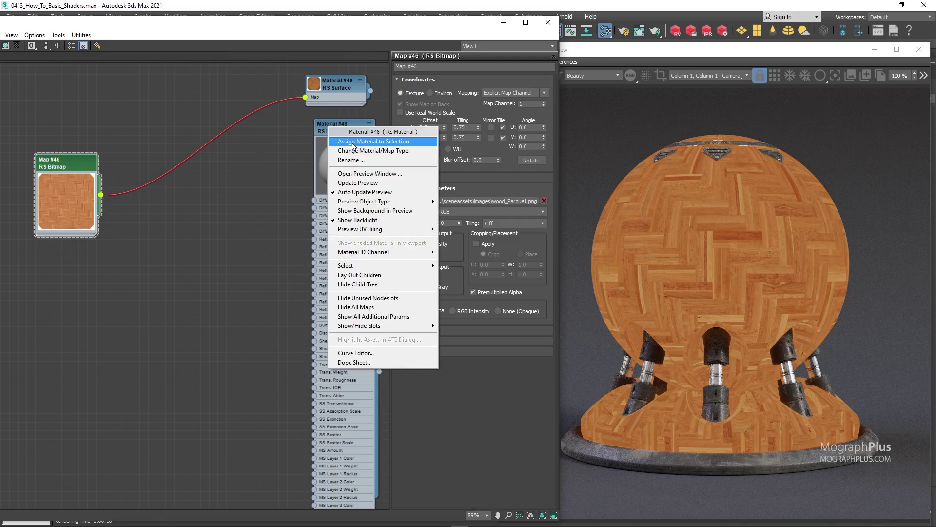
{"action": "left_click", "coordinate": [353, 142]}
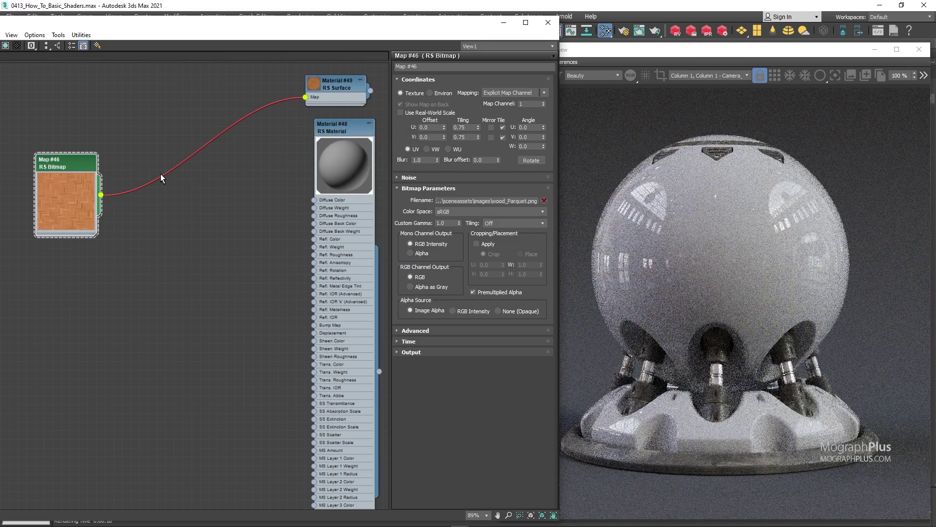
{"action": "left_click_drag", "start_coordinate": [101, 195], "coordinate": [314, 200]}
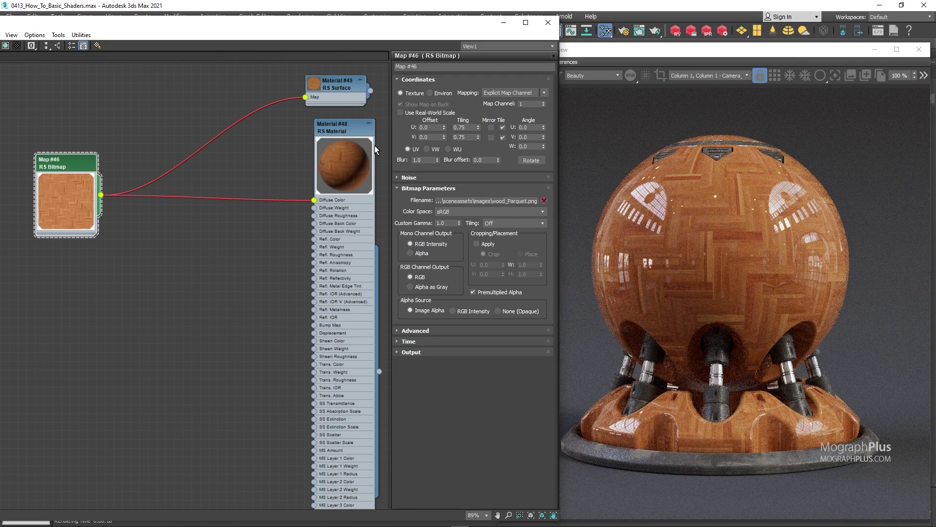
{"action": "left_click", "coordinate": [350, 133]}
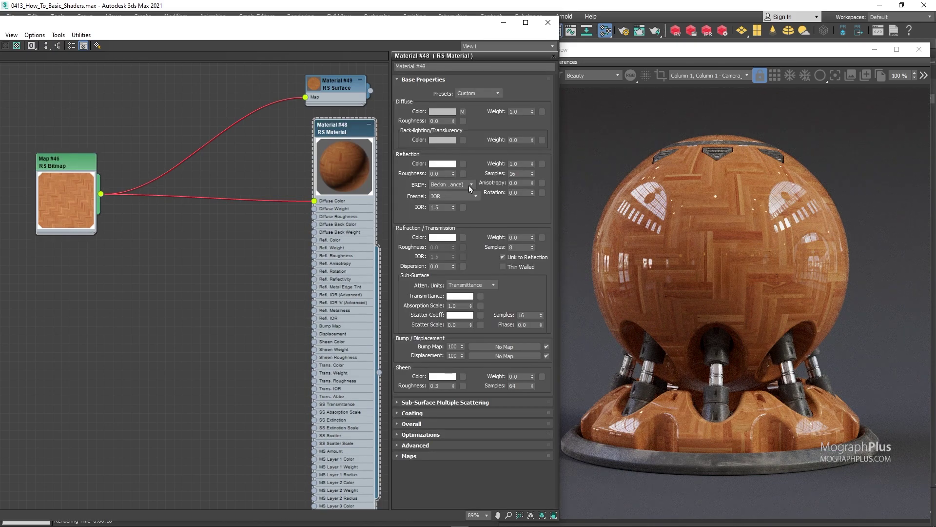
- Add a second RS Bitmap using wood_Parquet_BW_02 and place it with an enlarged preview below the wood parquet bitmap
{"action": "left_click_drag", "start_coordinate": [63, 204], "coordinate": [55, 204]}
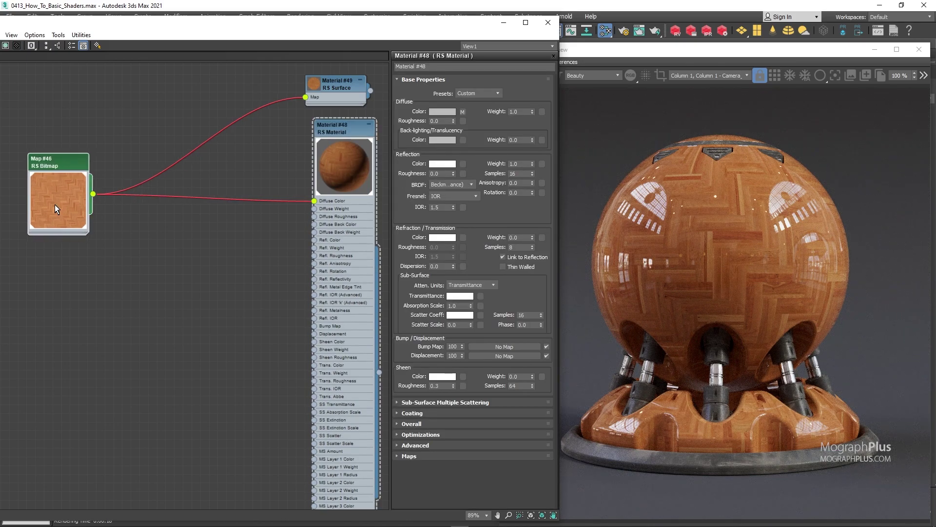
{"action": "right_click", "coordinate": [103, 248]}
{"action": "mouse_move", "coordinate": [136, 266]}
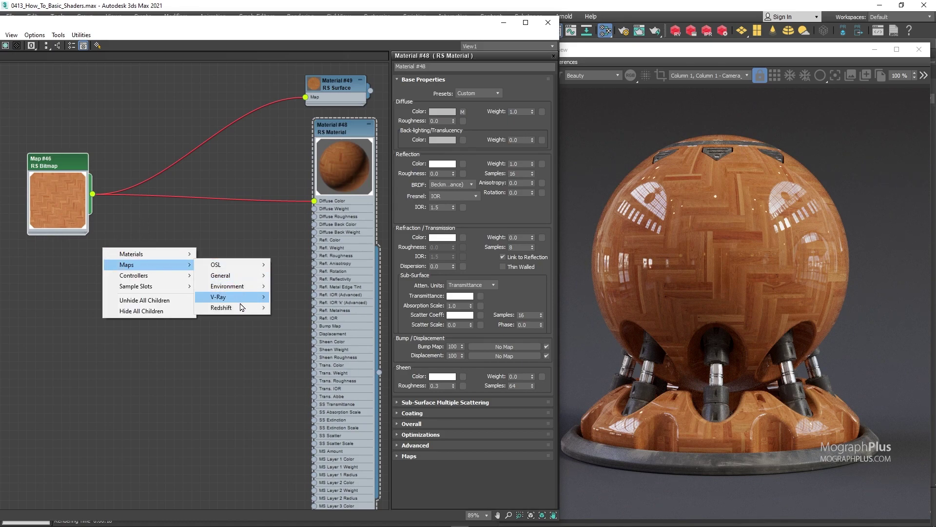
{"action": "mouse_move", "coordinate": [242, 309]}
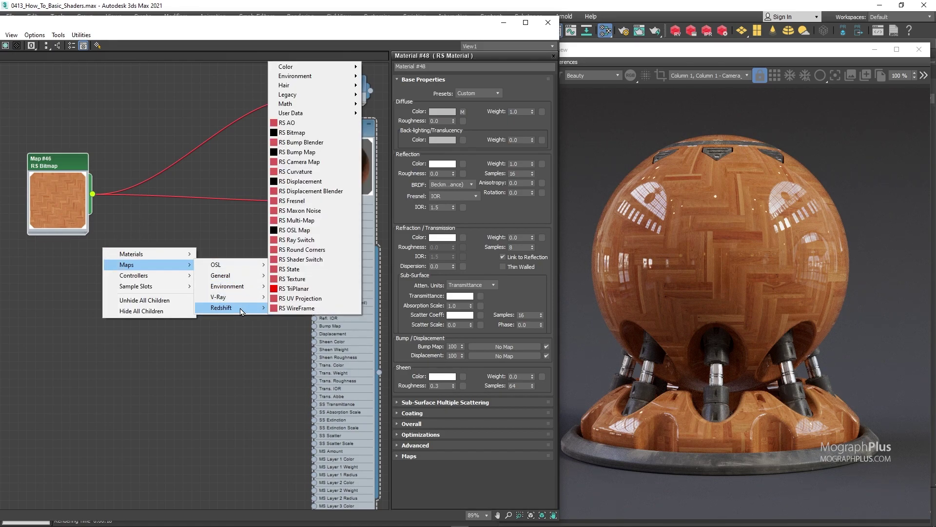
{"action": "left_click", "coordinate": [323, 136]}
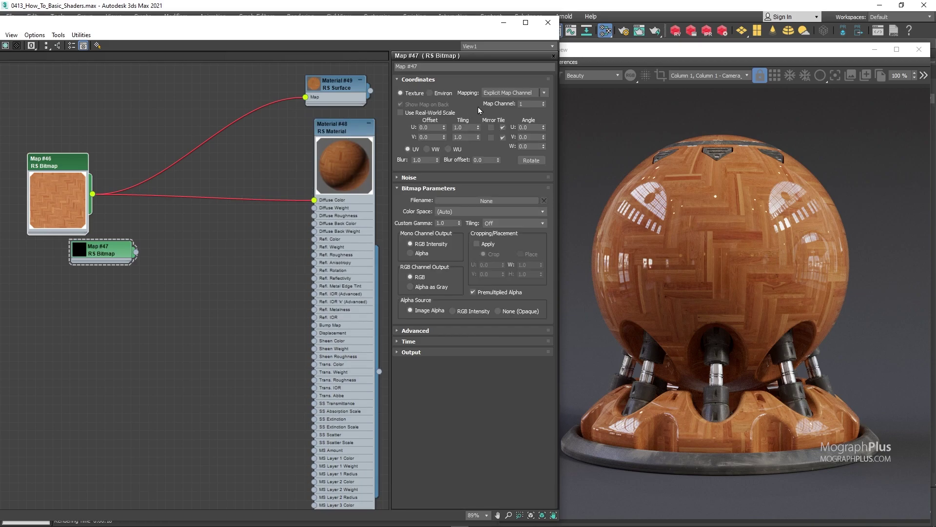
{"action": "left_click", "coordinate": [487, 201]}
{"action": "scroll", "coordinate": [316, 256], "scroll_direction": "down", "scroll_amount": 10}
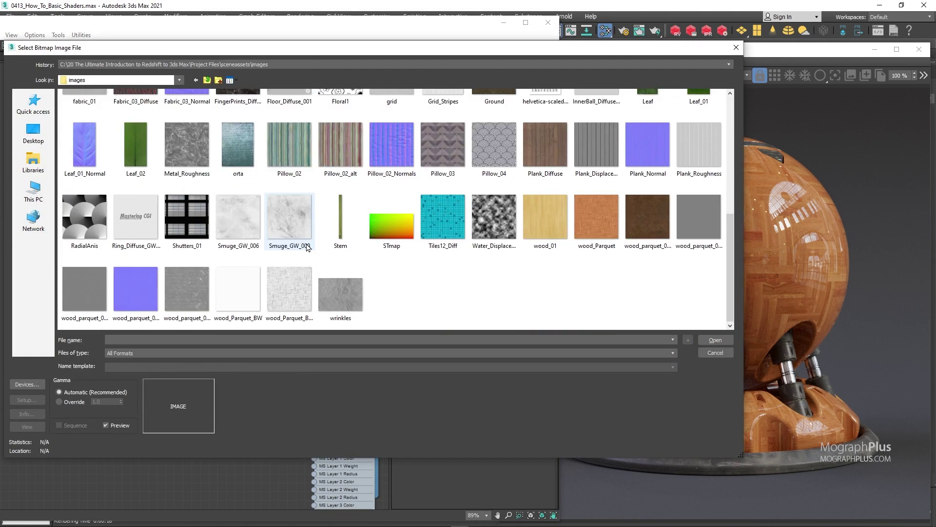
{"action": "left_click", "coordinate": [290, 288]}
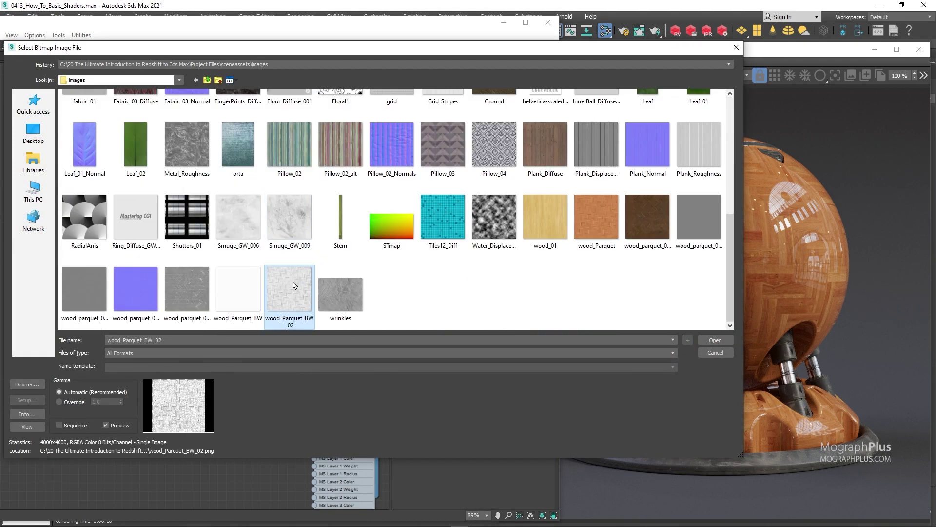
{"action": "double_click", "coordinate": [293, 285]}
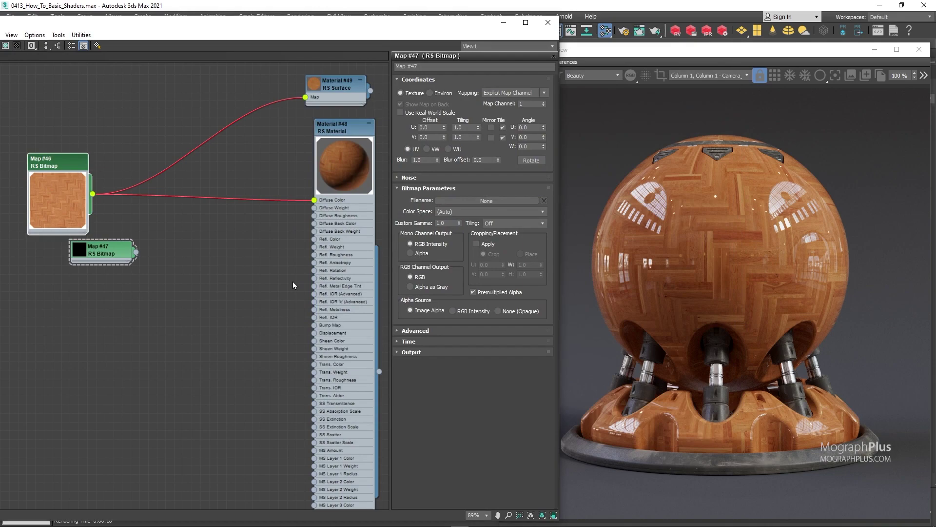
{"action": "double_click", "coordinate": [78, 249]}
{"action": "left_click_drag", "start_coordinate": [104, 253], "coordinate": [62, 263]}
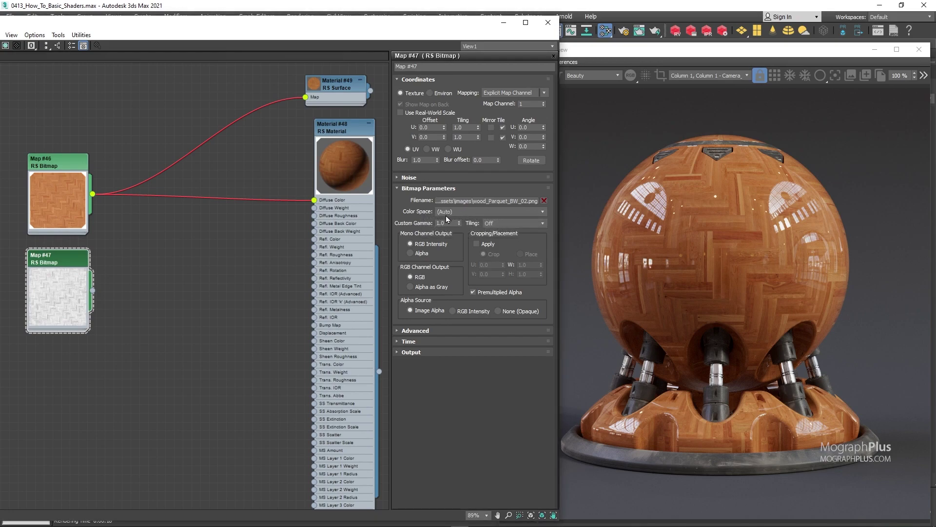
- Set the black-and-white parquet bitmap's color space to Raw and its U and V tiling to 0.75
{"action": "left_click", "coordinate": [465, 211]}
{"action": "left_click", "coordinate": [477, 260]}
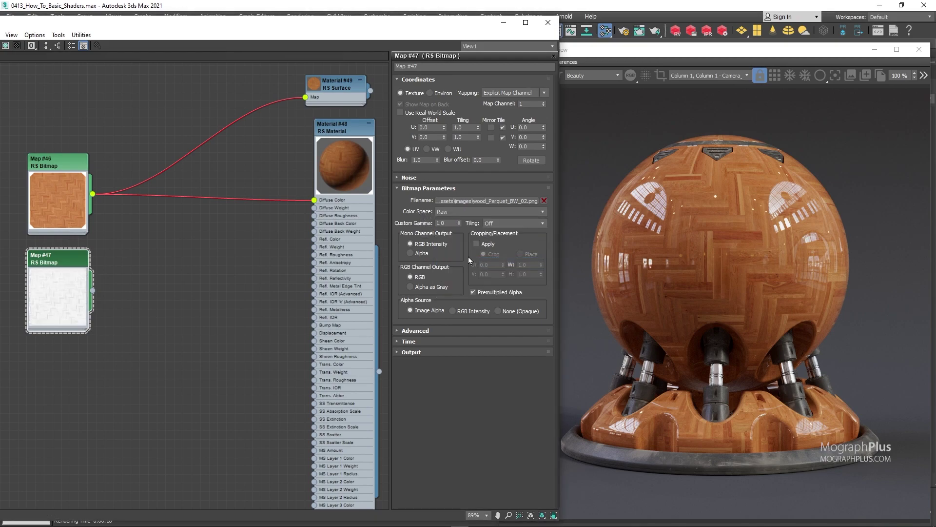
{"action": "double_click", "coordinate": [466, 127]}
{"action": "key", "text": "Tab"}
- Feed the black-and-white parquet bitmap into a new RS Color Invert node, placed beside it with an enlarged preview
{"action": "left_click_drag", "start_coordinate": [92, 290], "coordinate": [143, 295]}
{"action": "mouse_move", "coordinate": [168, 313]}
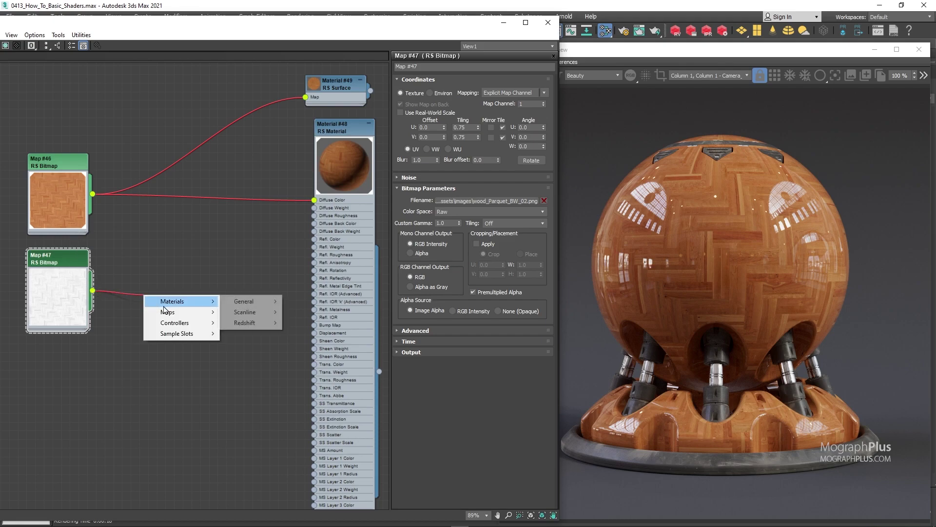
{"action": "mouse_move", "coordinate": [271, 356]}
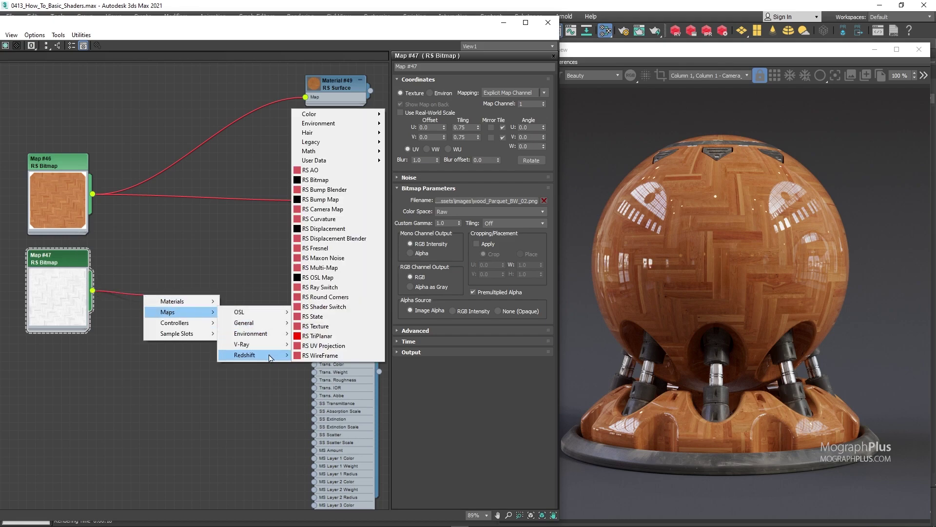
{"action": "mouse_move", "coordinate": [350, 115]}
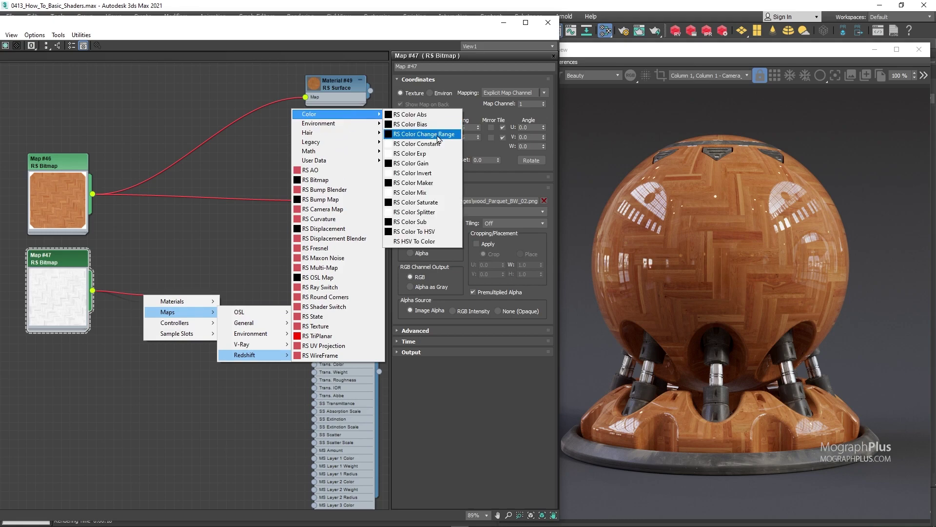
{"action": "left_click", "coordinate": [447, 174]}
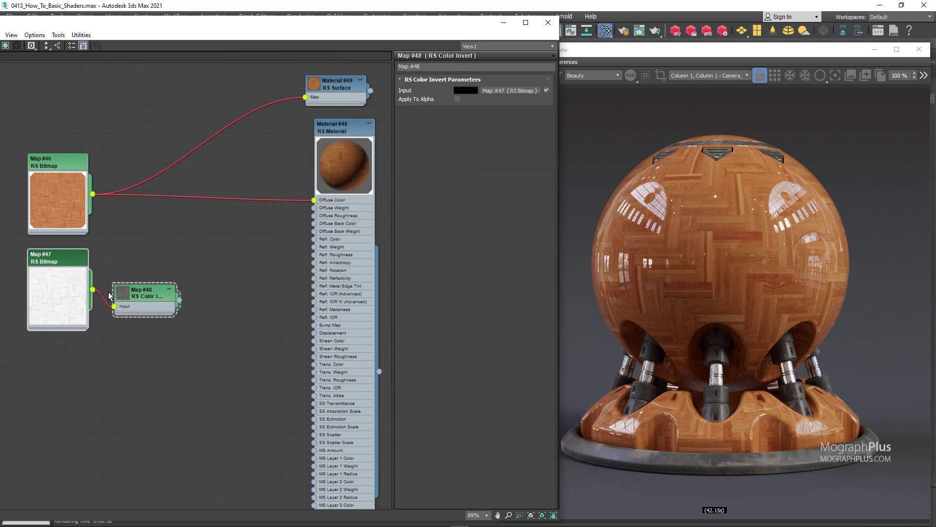
{"action": "double_click", "coordinate": [121, 298]}
{"action": "left_click_drag", "start_coordinate": [122, 297], "coordinate": [137, 261]}
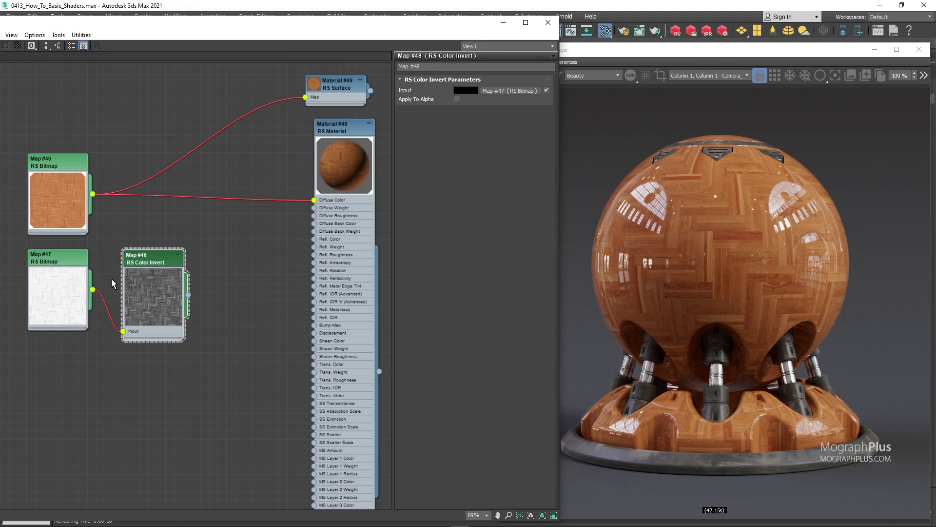
{"action": "scroll", "coordinate": [121, 288], "scroll_direction": "up", "scroll_amount": 1}
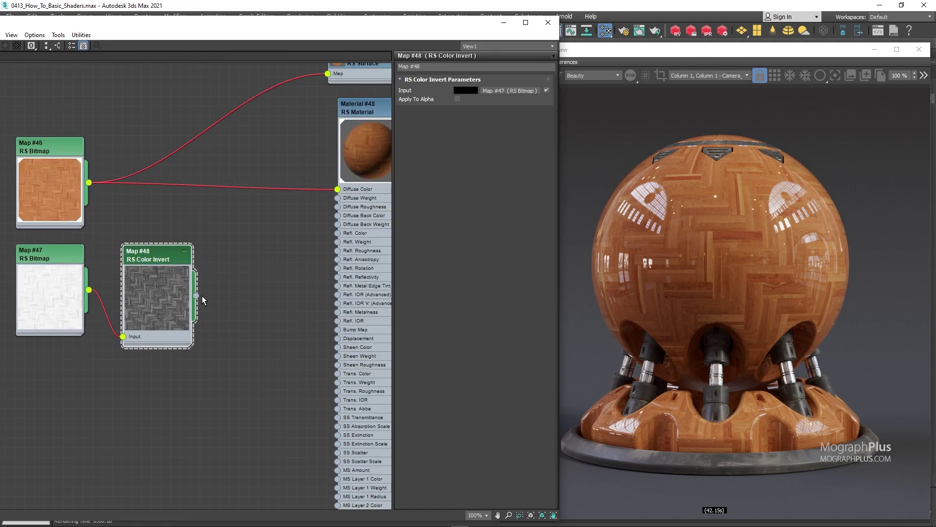
- Feed the RS Color Invert node into a new Output map, placed beside it with an enlarged preview
{"action": "left_click_drag", "start_coordinate": [196, 295], "coordinate": [229, 302]}
{"action": "mouse_move", "coordinate": [252, 319]}
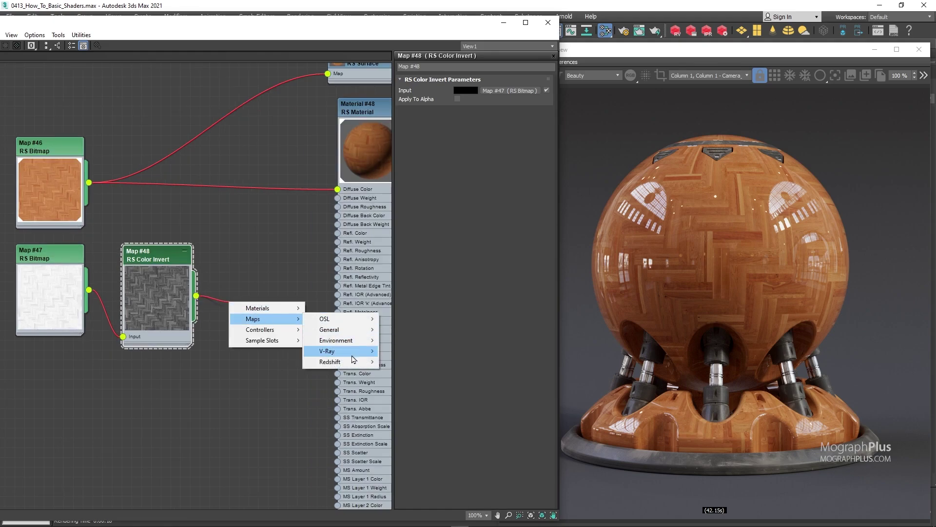
{"action": "mouse_move", "coordinate": [352, 331]}
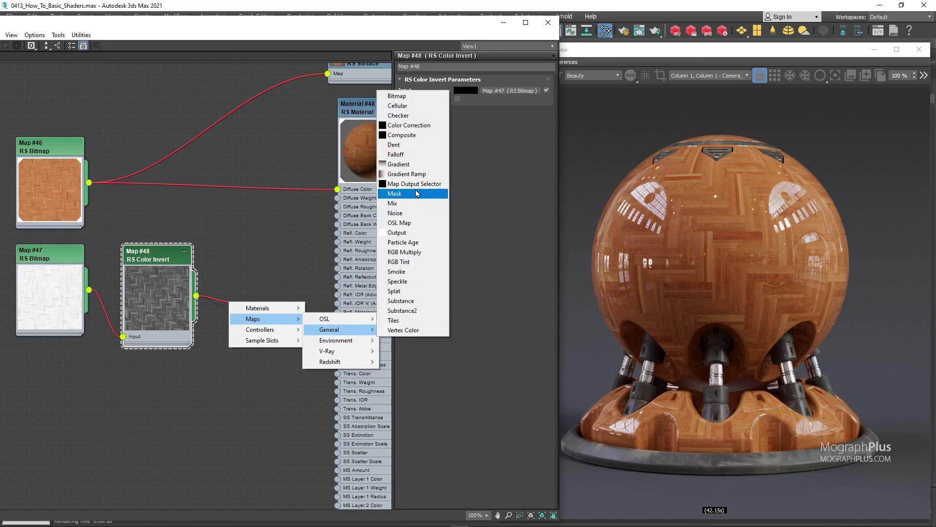
{"action": "left_click", "coordinate": [425, 233]}
{"action": "left_click", "coordinate": [247, 303]}
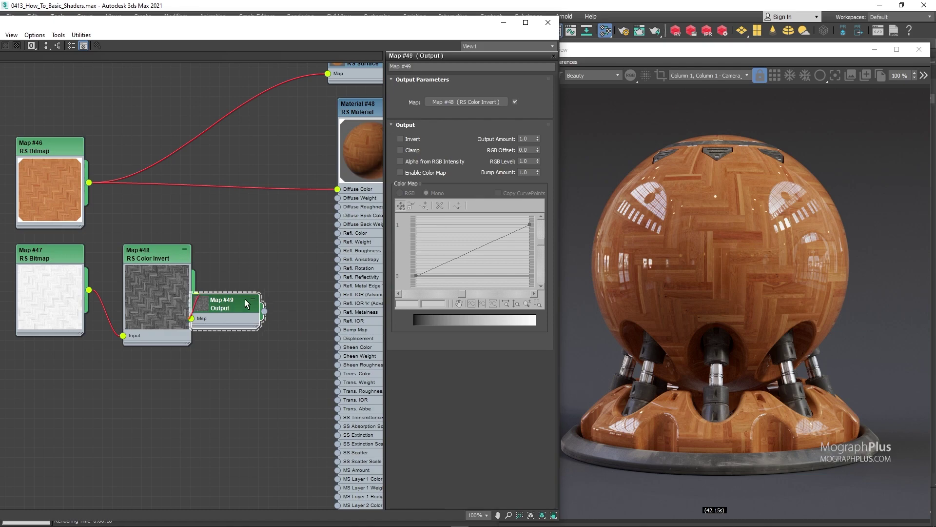
{"action": "double_click", "coordinate": [203, 304]}
{"action": "left_click_drag", "start_coordinate": [228, 304], "coordinate": [257, 245]}
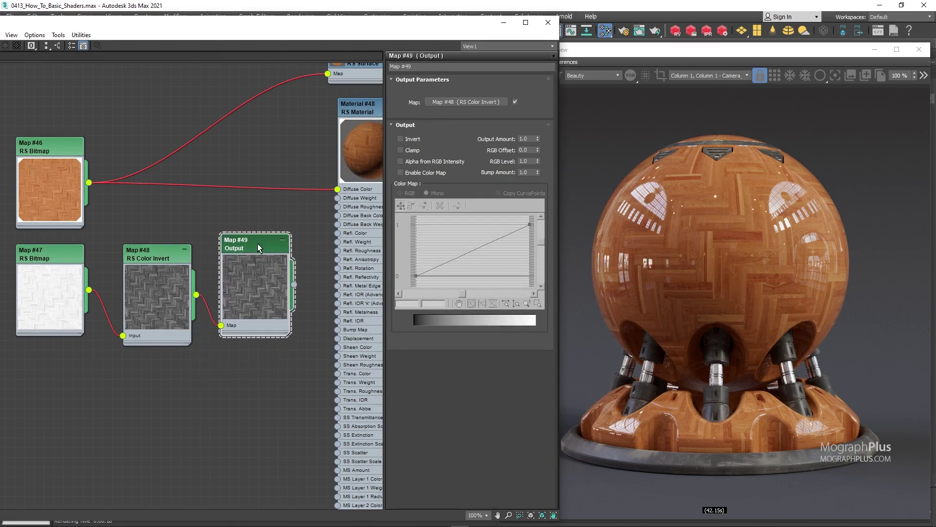
- Connect the Output map to the RS Material's Refl. Roughness and bring the Redshift Render View forward
{"action": "middle_click_drag", "start_coordinate": [264, 285], "coordinate": [223, 321]}
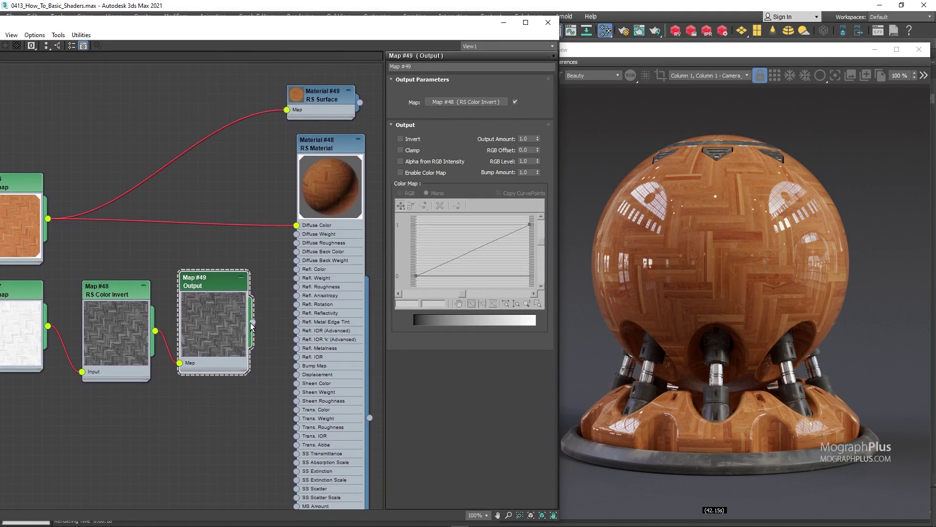
{"action": "left_click_drag", "start_coordinate": [252, 322], "coordinate": [296, 286]}
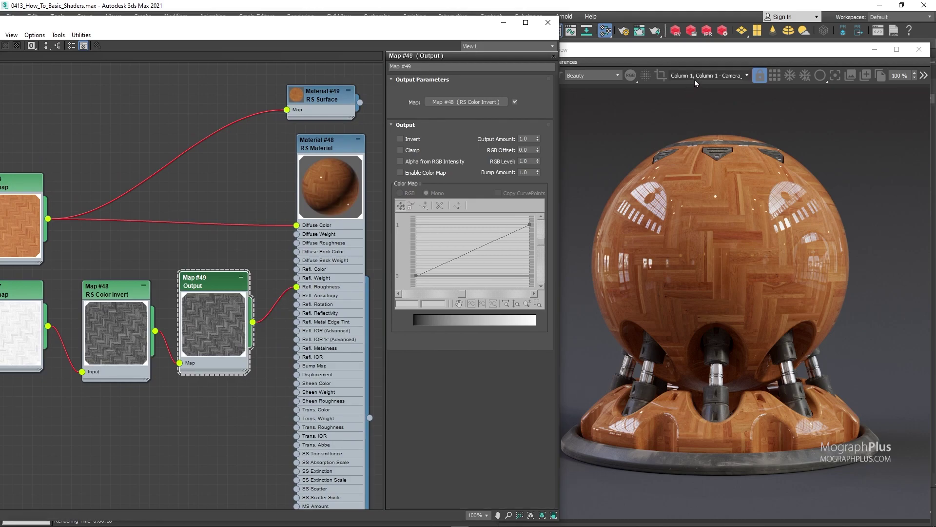
{"action": "left_click", "coordinate": [697, 52]}
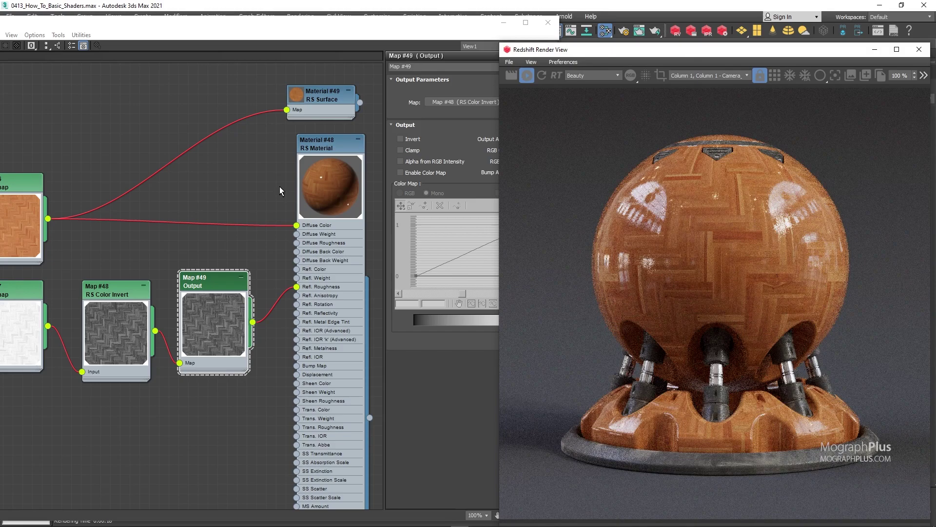
- Enable the Output map's color map and set the curve's first point to a value of 0.2
{"action": "left_click", "coordinate": [220, 286]}
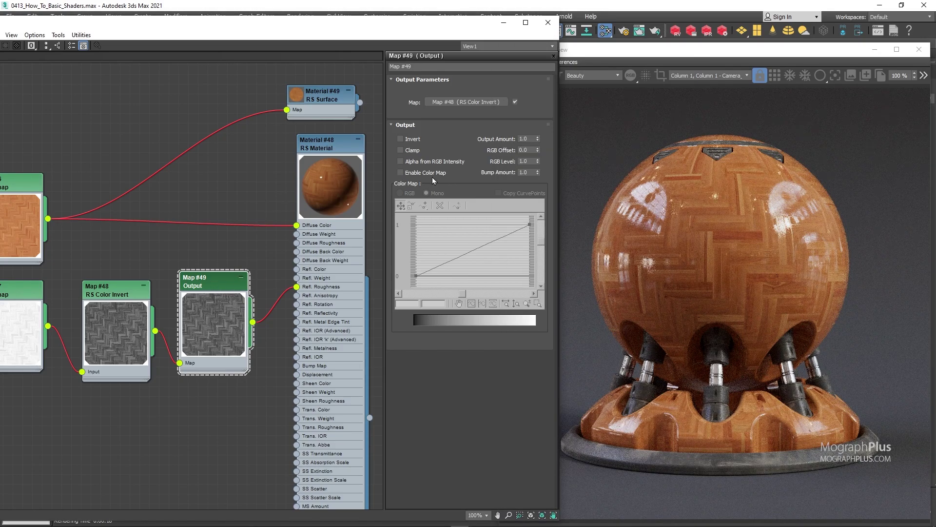
{"action": "left_click", "coordinate": [401, 173]}
{"action": "left_click", "coordinate": [454, 303]}
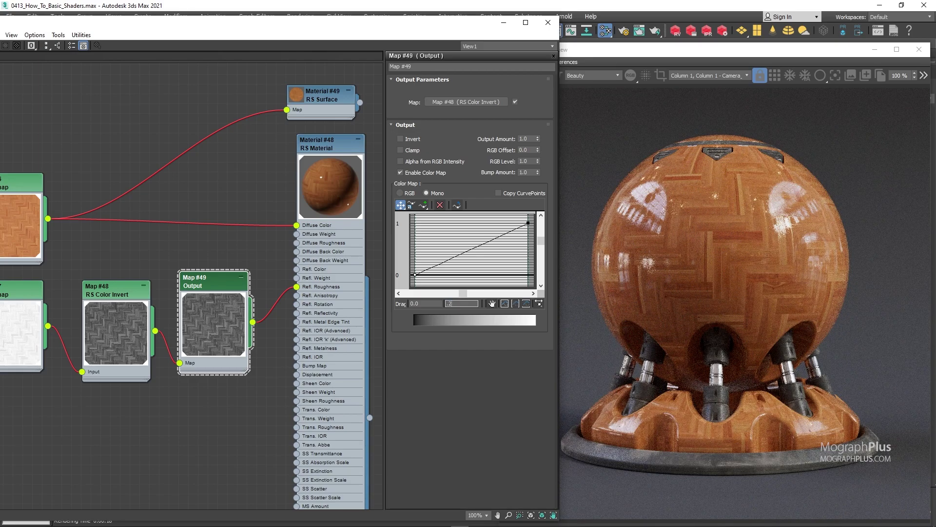
{"action": "type", "text": ".2"}
{"action": "key", "text": "Return"}
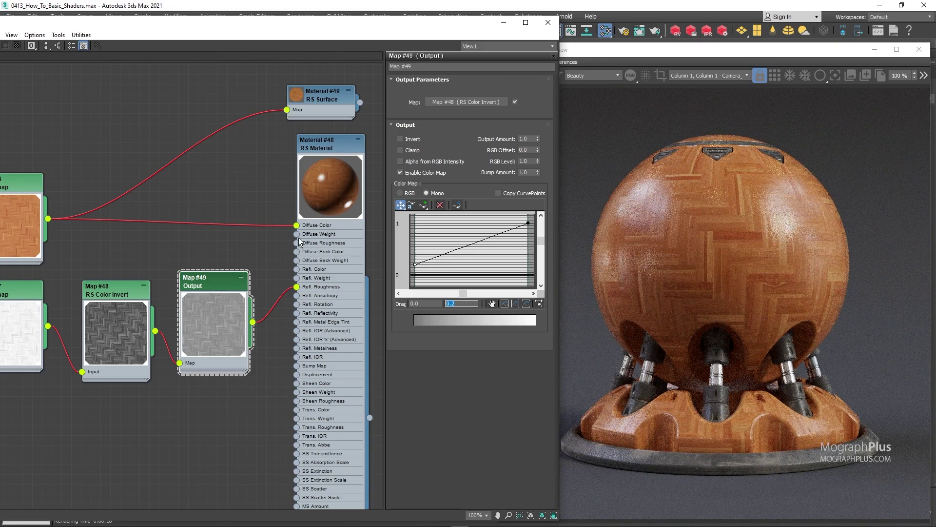
- Add a third RS Bitmap using wood_Parquet_BW and place it with an enlarged preview below the other black-and-white bitmap
{"action": "scroll", "coordinate": [117, 189], "scroll_direction": "down", "scroll_amount": 1}
{"action": "middle_click_drag", "start_coordinate": [109, 197], "coordinate": [167, 166]}
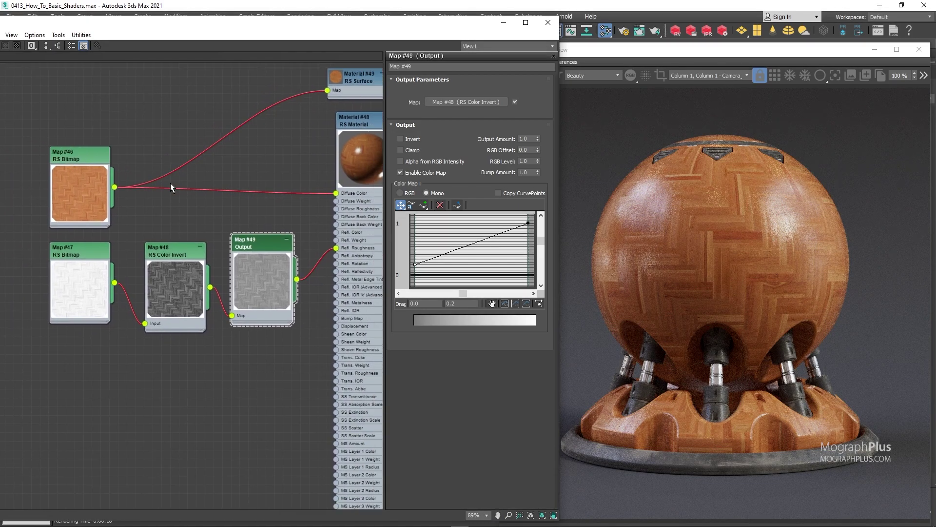
{"action": "middle_click_drag", "start_coordinate": [190, 219], "coordinate": [162, 206]}
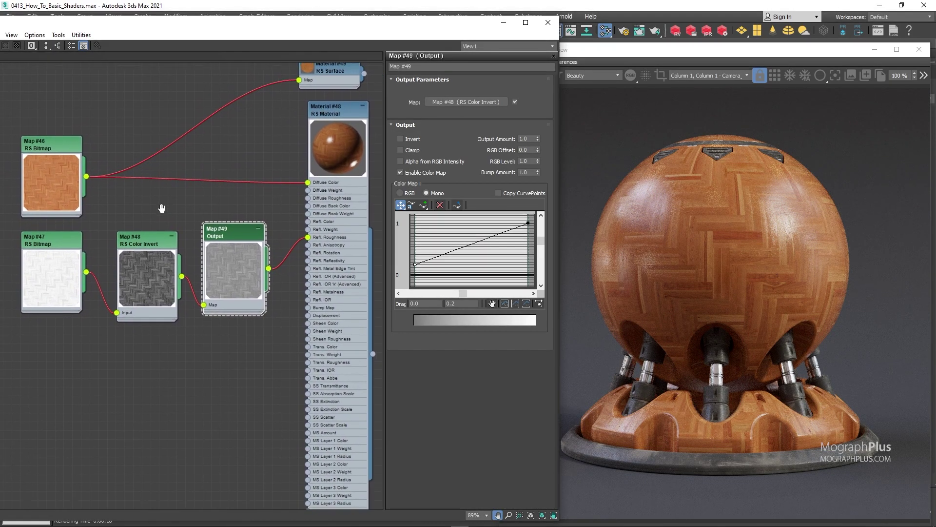
{"action": "right_click", "coordinate": [81, 365]}
{"action": "mouse_move", "coordinate": [97, 383]}
{"action": "mouse_move", "coordinate": [193, 426]}
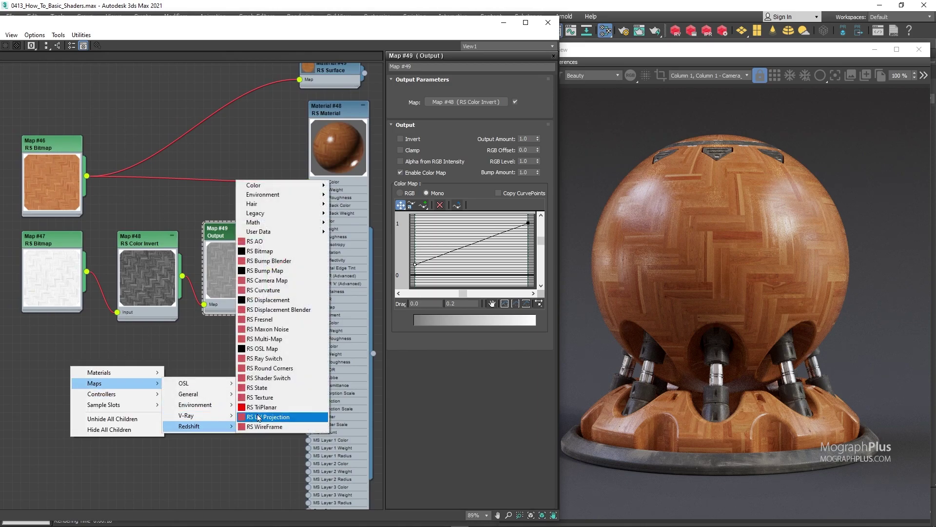
{"action": "left_click", "coordinate": [313, 254]}
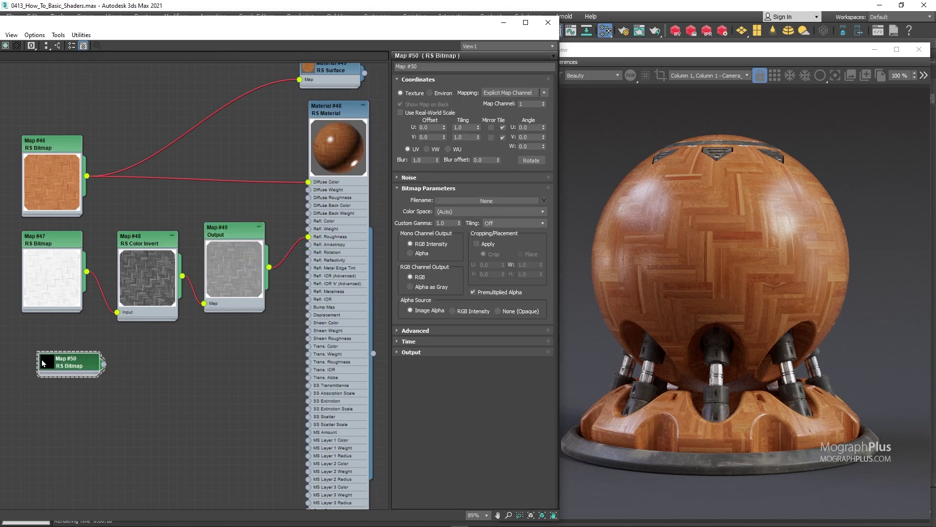
{"action": "left_click_drag", "start_coordinate": [47, 364], "coordinate": [47, 371]}
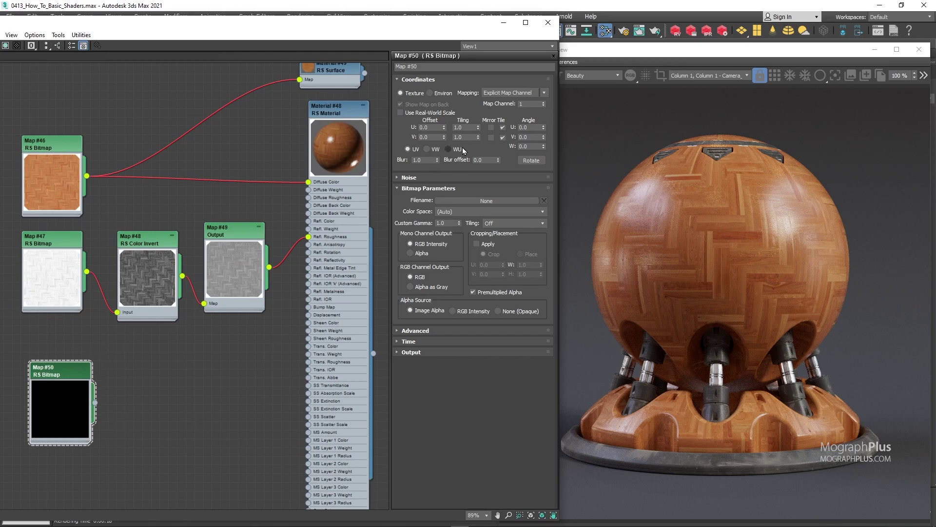
{"action": "left_click", "coordinate": [466, 201]}
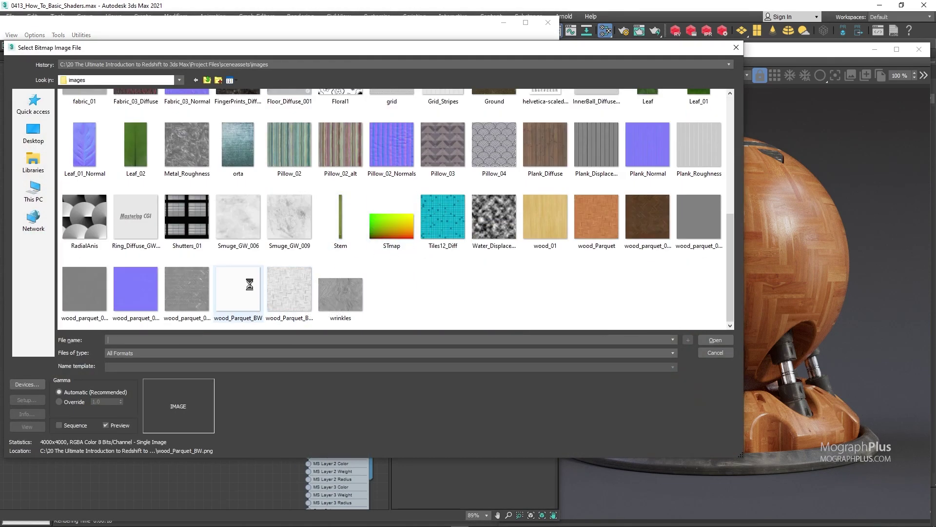
{"action": "double_click", "coordinate": [250, 287]}
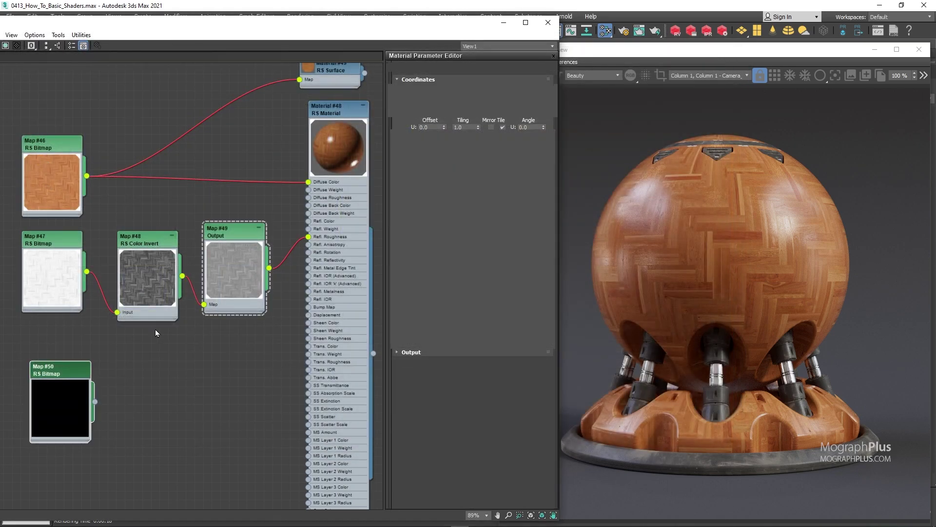
{"action": "mouse_move", "coordinate": [78, 375]}
{"action": "left_mouse_down"}
{"action": "mouse_move", "coordinate": [56, 376]}
{"action": "mouse_move", "coordinate": [70, 384]}
{"action": "left_mouse_up"}
- Set the wood_Parquet_BW bitmap's U and V tiling to 0.75 and color space to Raw, and move its node slightly lower
{"action": "double_click", "coordinate": [57, 379]}
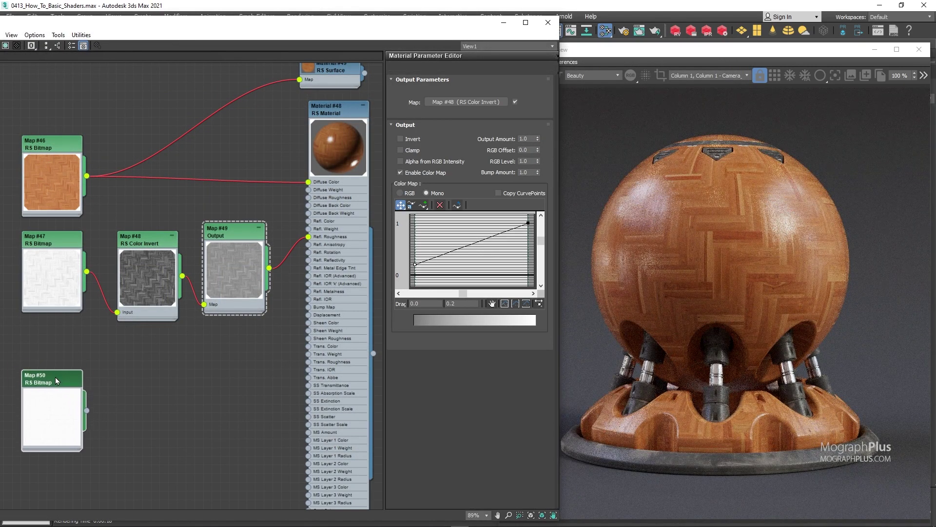
{"action": "double_click", "coordinate": [461, 128]}
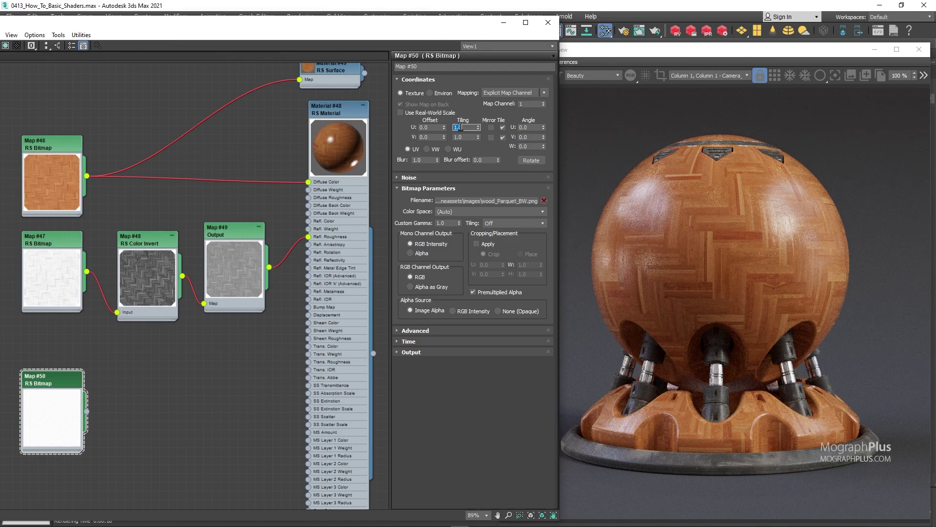
{"action": "type", "text": ".75"}
{"action": "key", "text": "Tab"}
{"action": "left_click", "coordinate": [453, 214]}
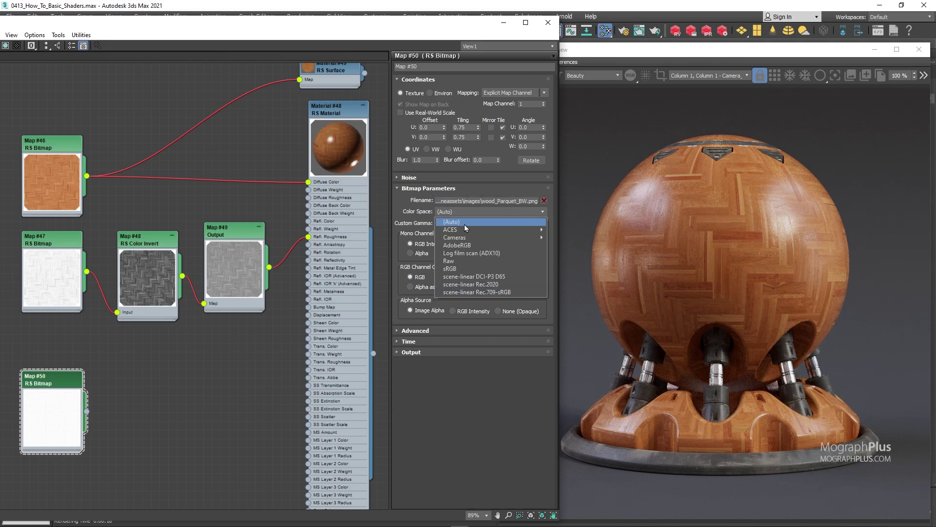
{"action": "left_click", "coordinate": [472, 262]}
{"action": "left_click_drag", "start_coordinate": [67, 381], "coordinate": [79, 370]}
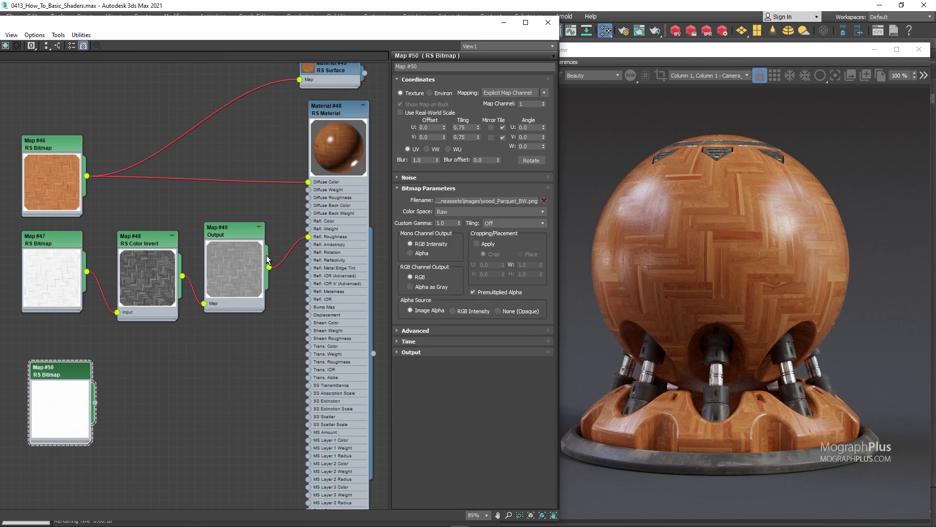
{"action": "left_click_drag", "start_coordinate": [84, 373], "coordinate": [76, 399]}
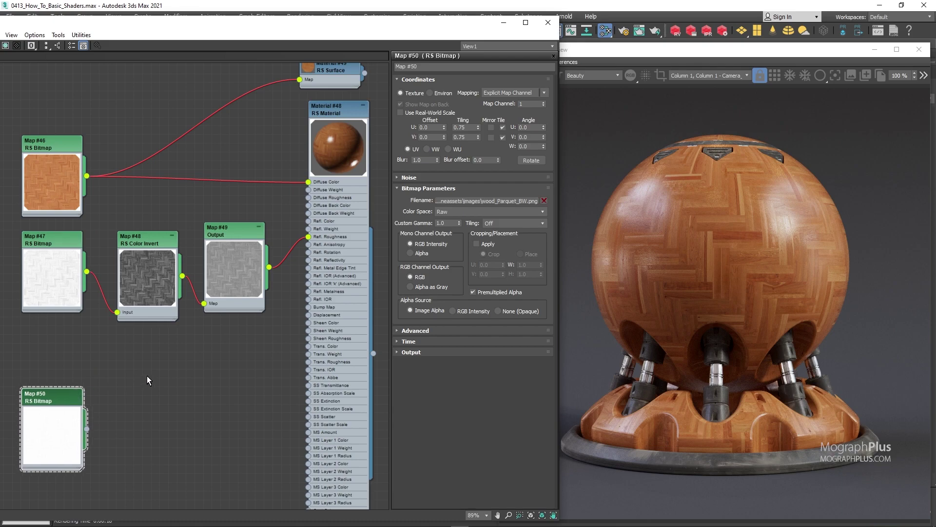
- Add a Composite map with an enlarged preview and place it beside the wood_Parquet_BW bitmap
{"action": "right_click", "coordinate": [148, 366]}
{"action": "mouse_move", "coordinate": [169, 381]}
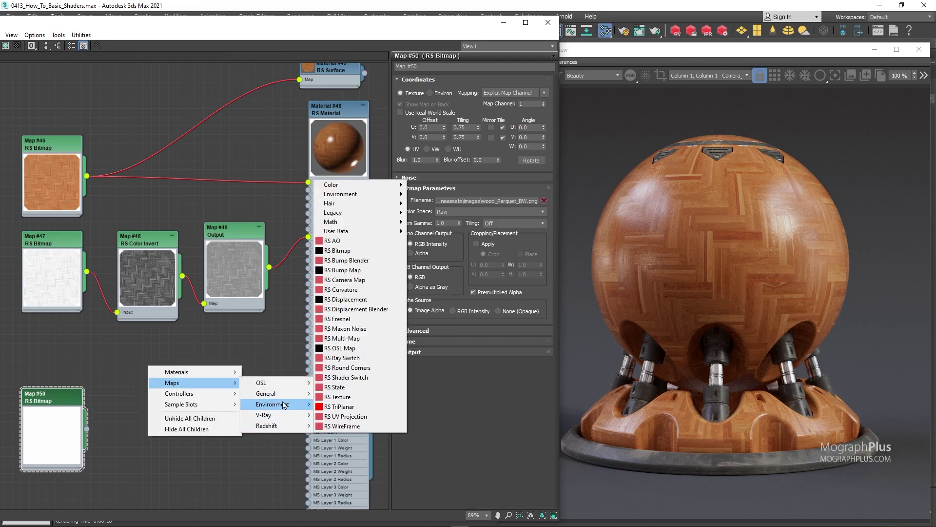
{"action": "mouse_move", "coordinate": [273, 393]}
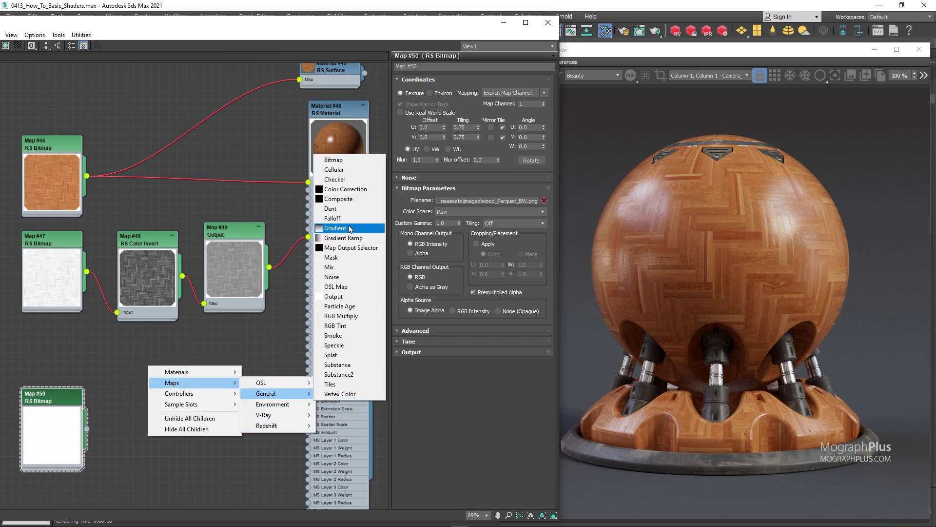
{"action": "left_click", "coordinate": [352, 200]}
{"action": "left_click", "coordinate": [131, 369]}
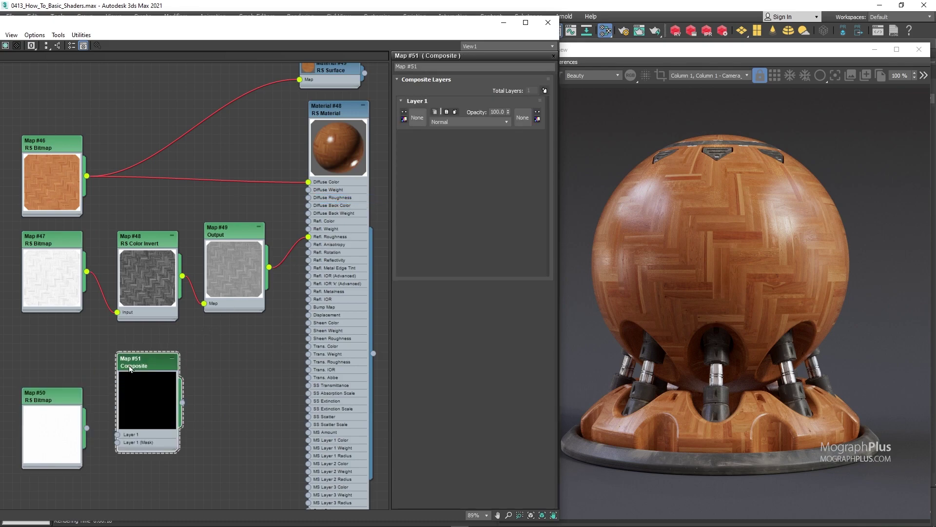
{"action": "left_click_drag", "start_coordinate": [130, 369], "coordinate": [164, 369]}
- Connect the Composite map to the RS Surface material's Map input and assign that material to the selected object
{"action": "middle_click_drag", "start_coordinate": [290, 200], "coordinate": [293, 215]}
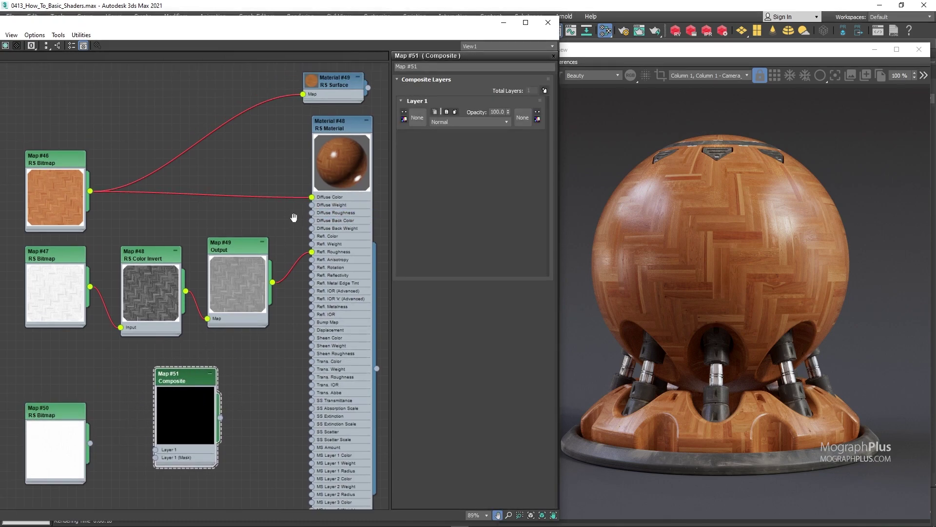
{"action": "left_click_drag", "start_coordinate": [221, 417], "coordinate": [303, 95]}
{"action": "right_click", "coordinate": [330, 84]}
{"action": "left_click", "coordinate": [346, 99]}
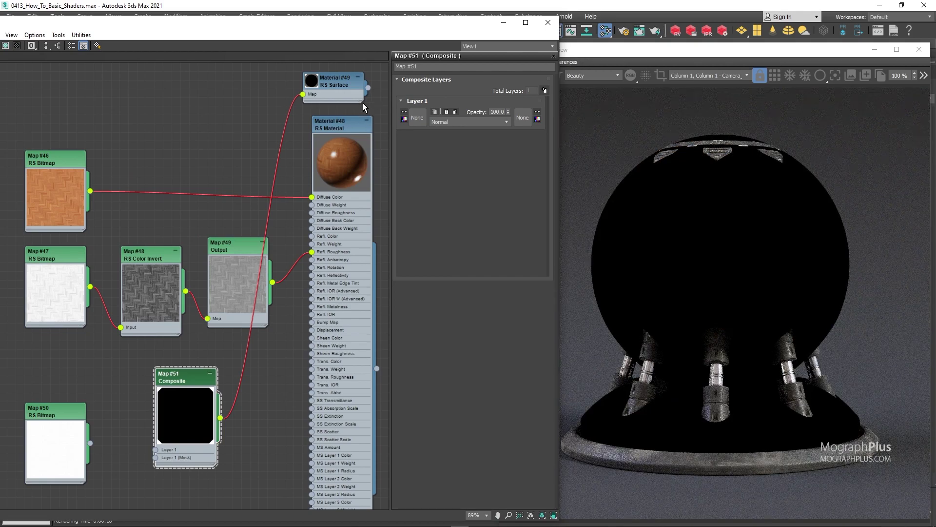
- Connect the RS Color Invert output to the Composite's Layer 1 and move the Composite node closer to the material
{"action": "middle_click_drag", "start_coordinate": [194, 233], "coordinate": [196, 208]}
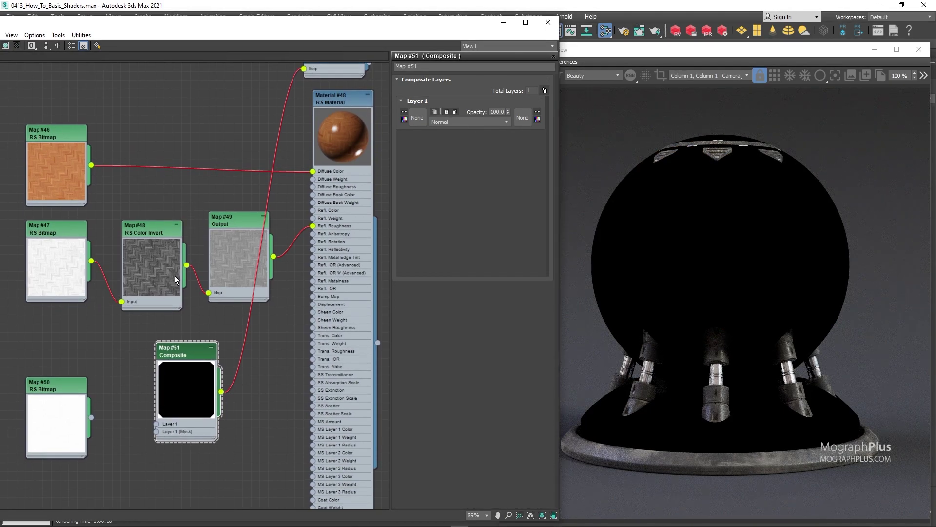
{"action": "left_click_drag", "start_coordinate": [187, 266], "coordinate": [156, 424]}
{"action": "left_click_drag", "start_coordinate": [179, 358], "coordinate": [222, 350]}
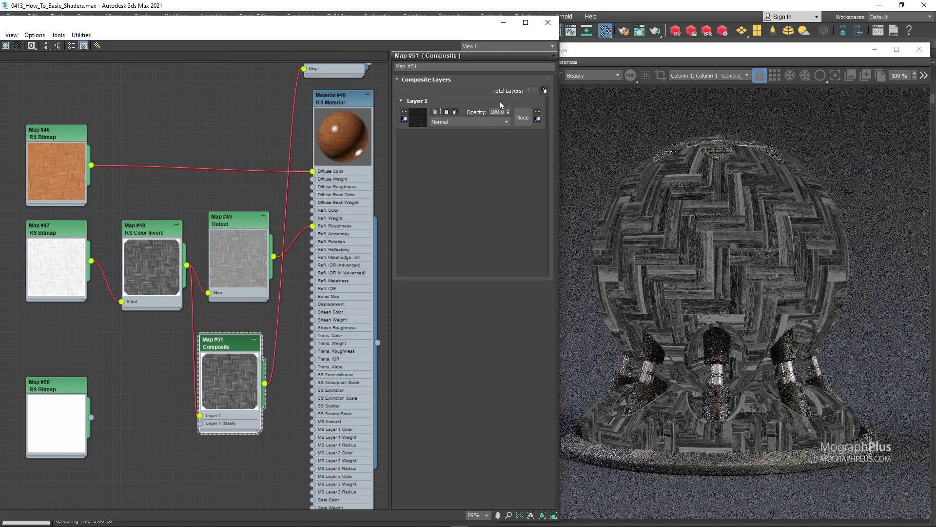
- Add a second layer to the Composite, feed it the wood_Parquet_BW bitmap and set its opacity to 80
{"action": "left_click", "coordinate": [545, 92]}
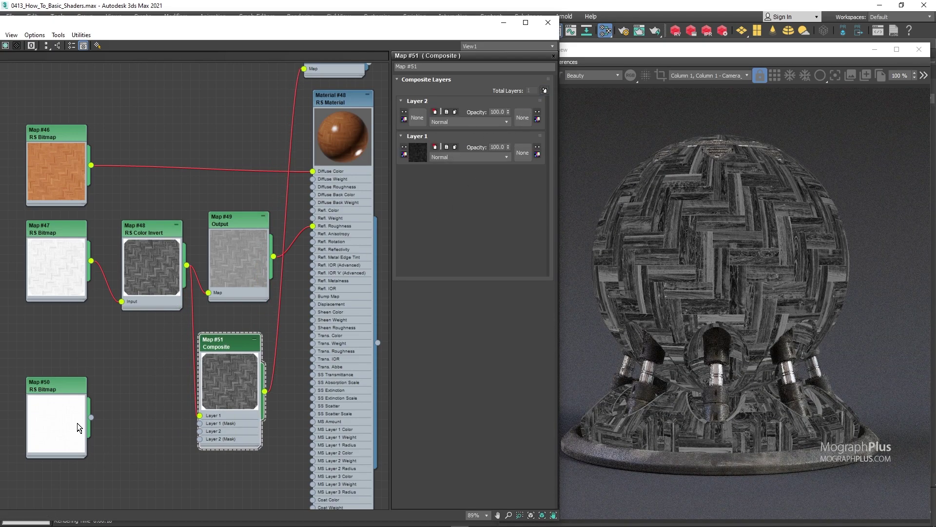
{"action": "left_click_drag", "start_coordinate": [91, 417], "coordinate": [200, 434]}
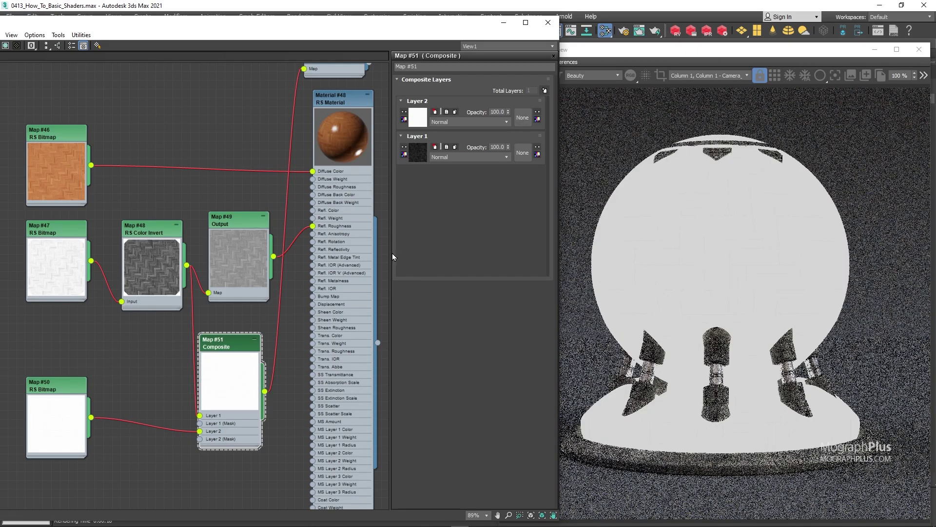
{"action": "left_click", "coordinate": [495, 113]}
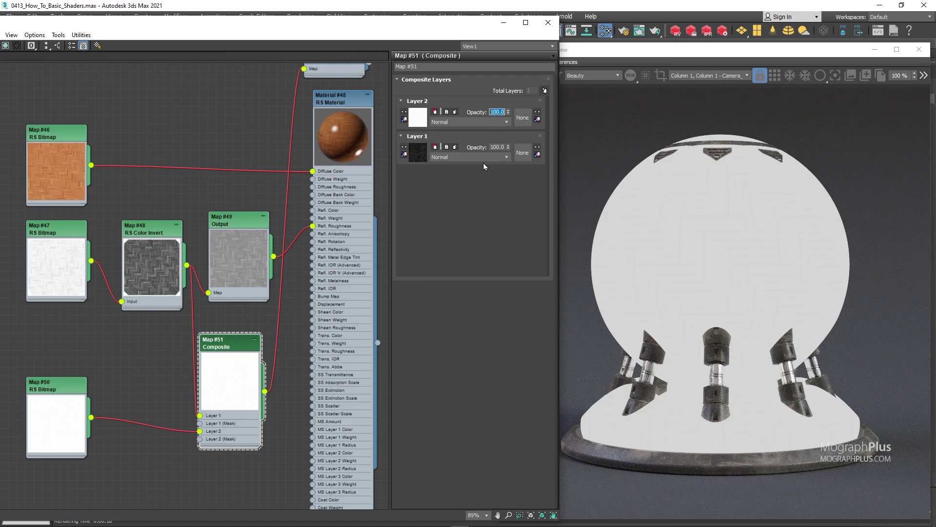
{"action": "type", "text": "80"}
{"action": "key", "text": "Return"}
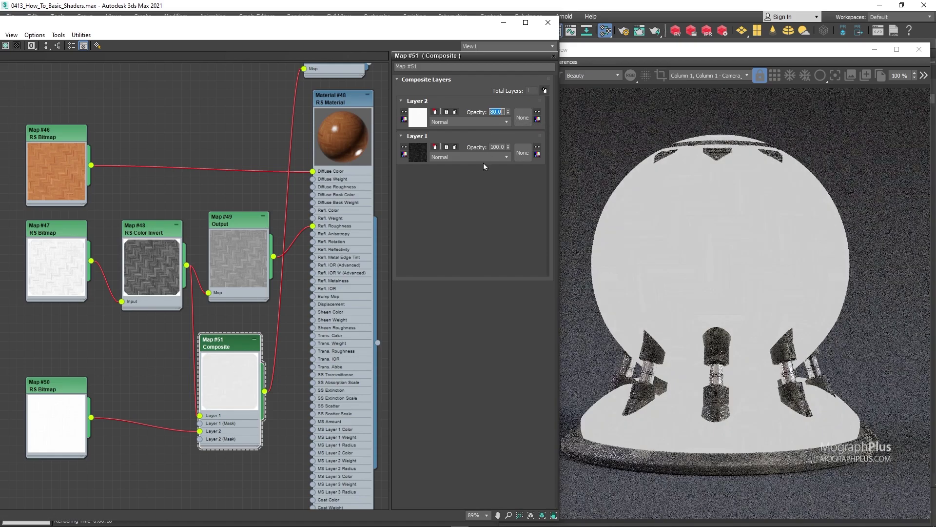
- Rearrange the node graph by spacing the RS Material, Output and Composite nodes farther from their input maps
{"action": "scroll", "coordinate": [215, 259], "scroll_direction": "down", "scroll_amount": 3}
{"action": "left_click_drag", "start_coordinate": [293, 253], "coordinate": [358, 250]}
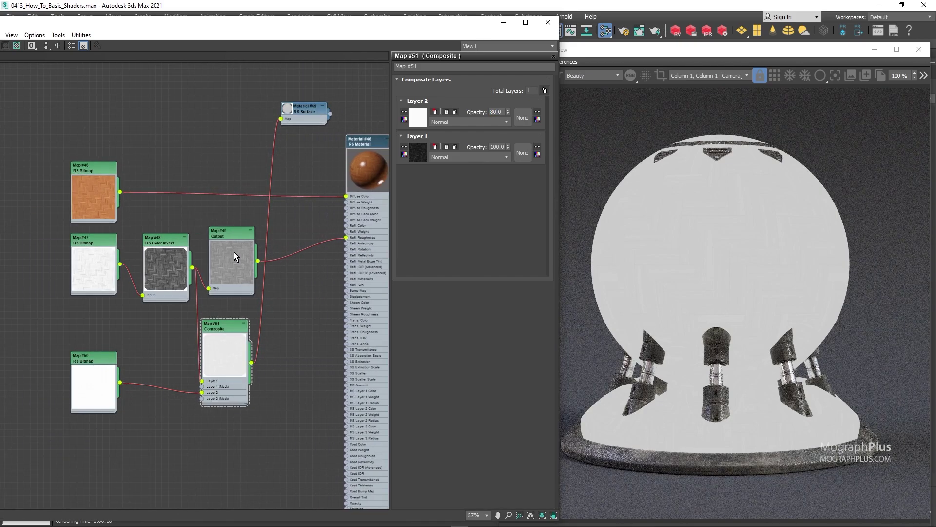
{"action": "left_click_drag", "start_coordinate": [234, 251], "coordinate": [257, 250]}
{"action": "left_click_drag", "start_coordinate": [212, 337], "coordinate": [218, 337]}
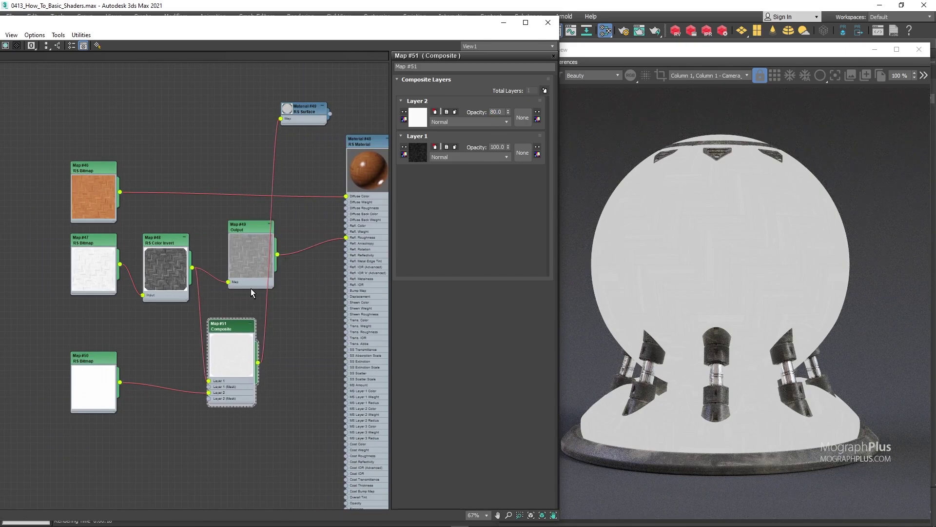
- Assign the RS Material to the selected object and place the RS Surface node directly above it
{"action": "middle_click_drag", "start_coordinate": [358, 171], "coordinate": [301, 199]}
{"action": "right_click", "coordinate": [304, 176]}
{"action": "left_click", "coordinate": [318, 191]}
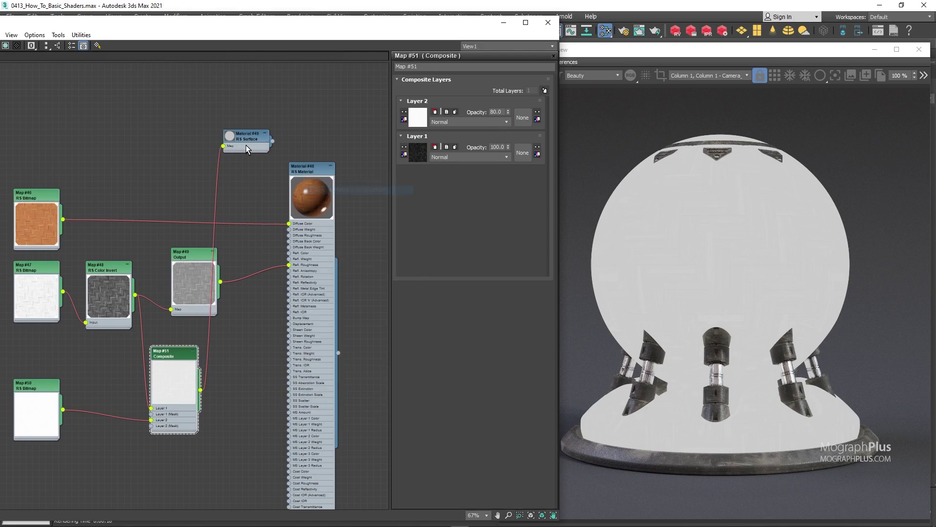
{"action": "left_click_drag", "start_coordinate": [248, 136], "coordinate": [313, 130]}
- Create an RS Bump Map fed by the Composite map's output through its Texture Input
{"action": "scroll", "coordinate": [217, 383], "scroll_direction": "up", "scroll_amount": 2}
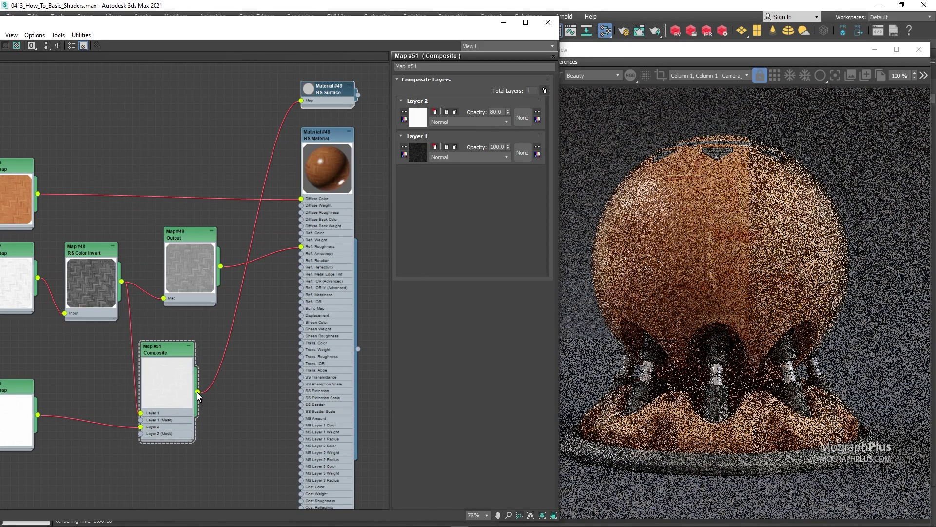
{"action": "left_click_drag", "start_coordinate": [198, 393], "coordinate": [223, 390]}
{"action": "mouse_move", "coordinate": [246, 406]}
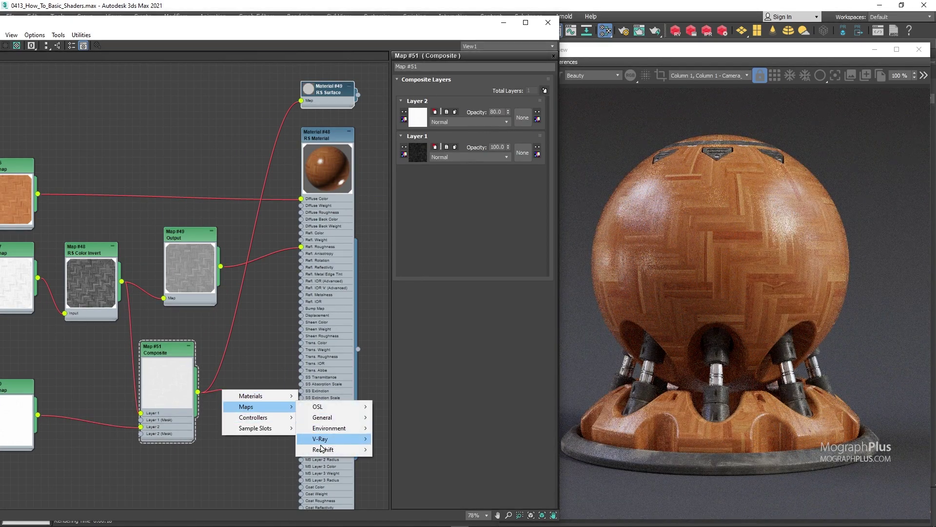
{"action": "mouse_move", "coordinate": [323, 449]}
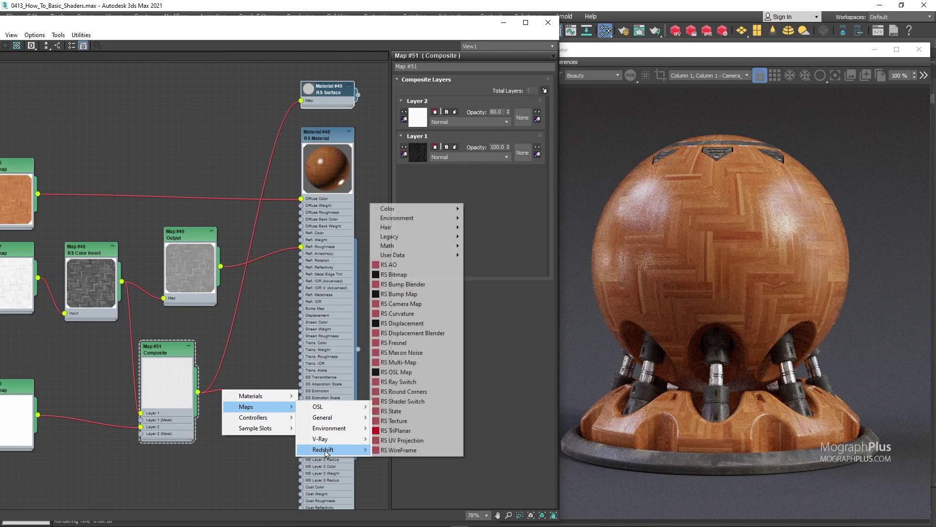
{"action": "left_click", "coordinate": [435, 294]}
{"action": "left_click", "coordinate": [235, 405]}
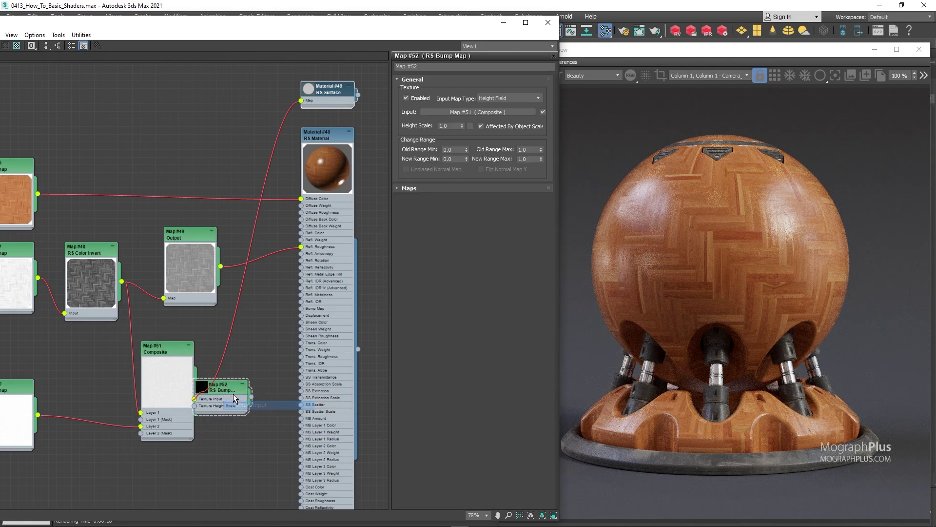
- Enlarge the RS Bump Map's preview, connect it to the RS Material's Bump Map input and set its Height Scale to 0.3
{"action": "left_click_drag", "start_coordinate": [233, 390], "coordinate": [249, 344]}
{"action": "double_click", "coordinate": [226, 386]}
{"action": "scroll", "coordinate": [250, 349], "scroll_direction": "up", "scroll_amount": 3}
{"action": "middle_click_drag", "start_coordinate": [235, 360], "coordinate": [163, 399]}
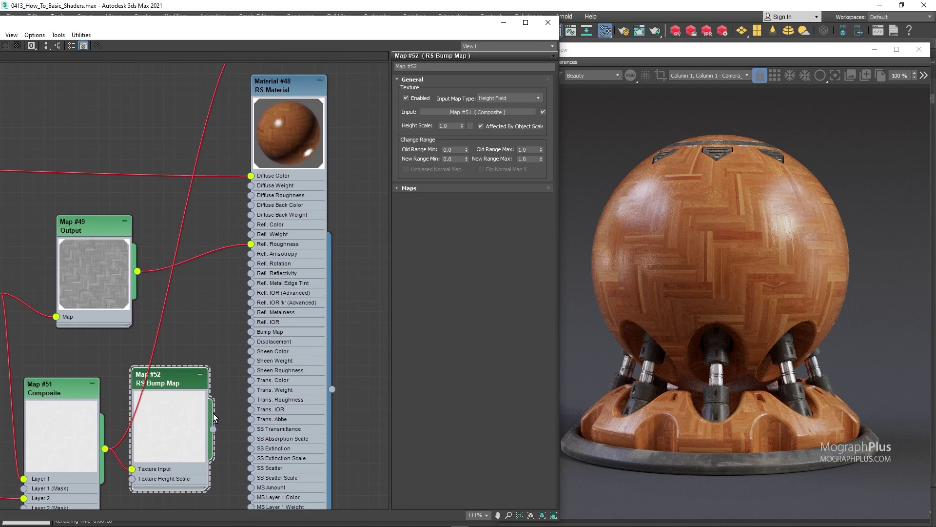
{"action": "left_click_drag", "start_coordinate": [213, 429], "coordinate": [251, 334]}
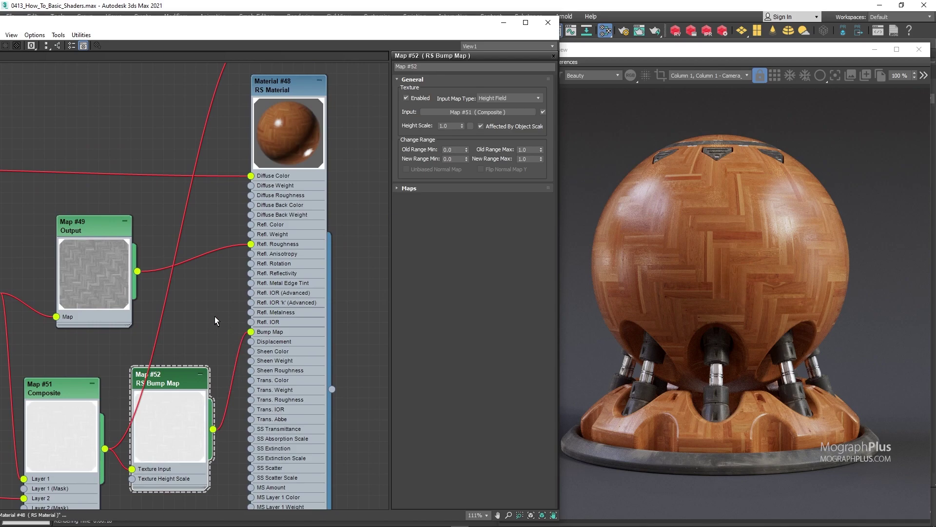
{"action": "scroll", "coordinate": [215, 316], "scroll_direction": "down", "scroll_amount": 5}
{"action": "middle_click_drag", "start_coordinate": [185, 310], "coordinate": [236, 308]}
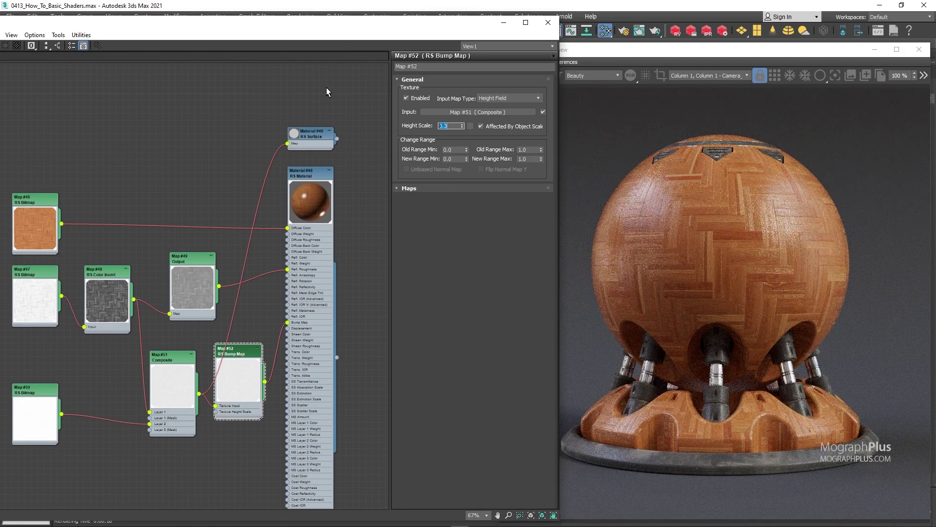
- Copy the RS Bump Blender with its Maxon Noise bump branch from the dark red material to below the parquet maps and show its parameters
{"action": "middle_click_drag", "start_coordinate": [152, 213], "coordinate": [325, 106]}
{"action": "scroll", "coordinate": [223, 214], "scroll_direction": "down", "scroll_amount": 2}
{"action": "middle_click_drag", "start_coordinate": [109, 216], "coordinate": [285, 243]}
{"action": "left_click_drag", "start_coordinate": [127, 274], "coordinate": [107, 273]}
{"action": "middle_click_drag", "start_coordinate": [170, 304], "coordinate": [6, 303]}
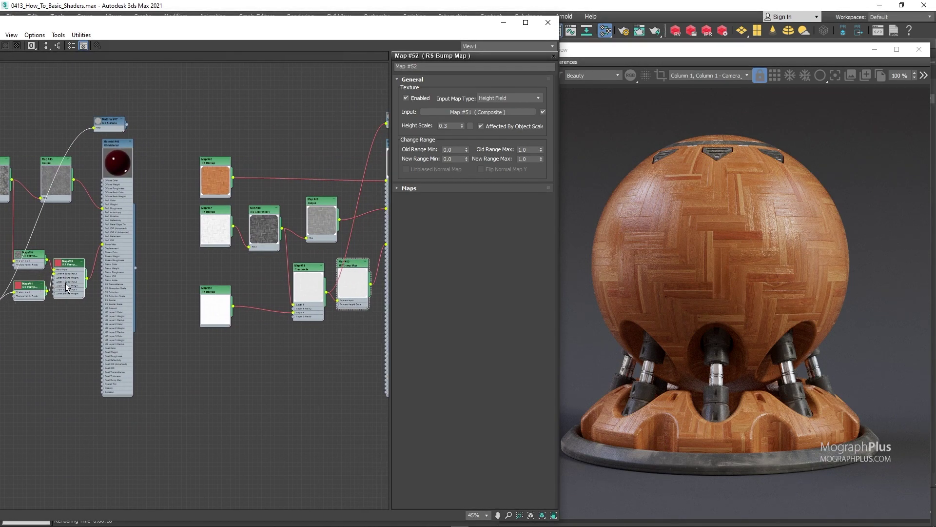
{"action": "mouse_move", "coordinate": [66, 284]}
{"action": "left_mouse_down", "text": "shift"}
{"action": "mouse_move", "coordinate": [226, 348]}
{"action": "mouse_move", "coordinate": [347, 352]}
{"action": "left_mouse_up", "text": "shift"}
{"action": "double_click", "coordinate": [347, 351]}
{"action": "middle_click_drag", "start_coordinate": [291, 328], "coordinate": [151, 311]}
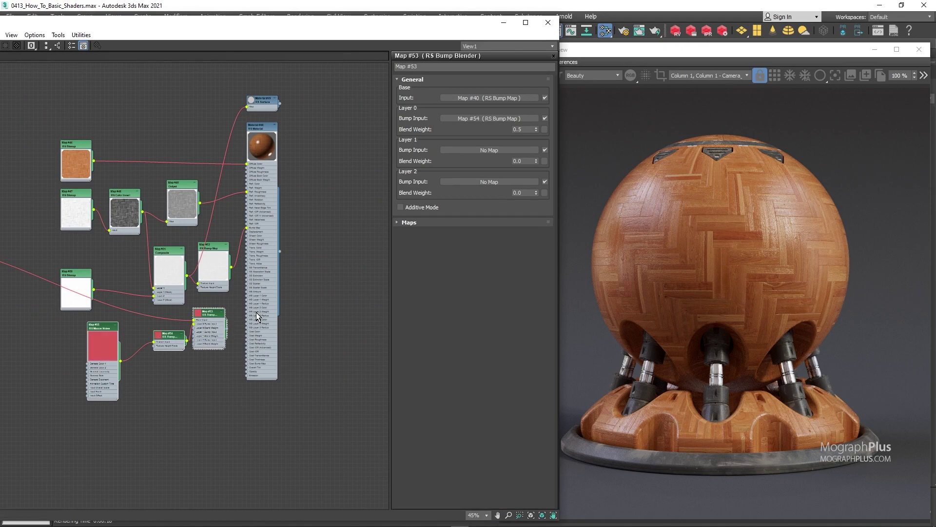
- Space the RS Material and copied RS Bump Blender away from their inputs and delete the old link into the blender's Base Input
{"action": "left_click_drag", "start_coordinate": [256, 312], "coordinate": [306, 310]}
{"action": "left_click_drag", "start_coordinate": [211, 320], "coordinate": [252, 316]}
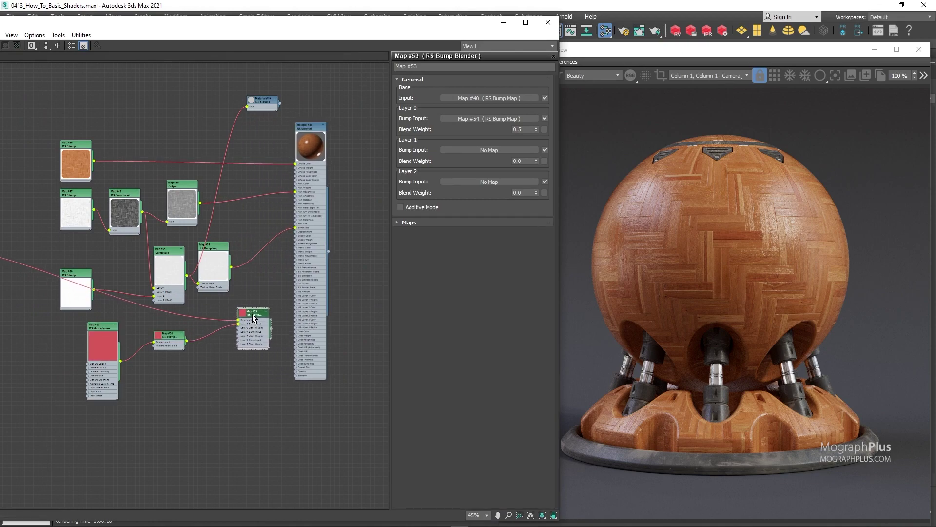
{"action": "scroll", "coordinate": [200, 332], "scroll_direction": "up", "scroll_amount": 4}
{"action": "left_click", "coordinate": [227, 307]}
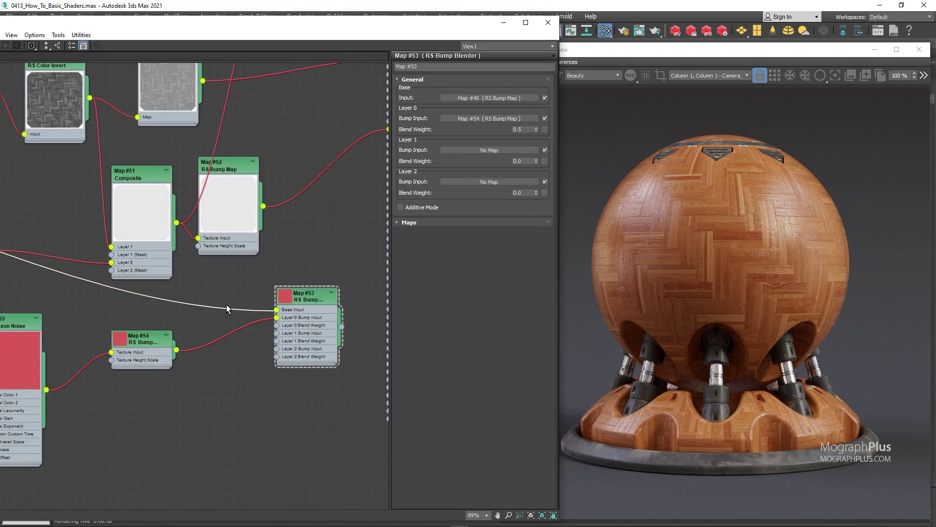
{"action": "key", "text": "Delete"}
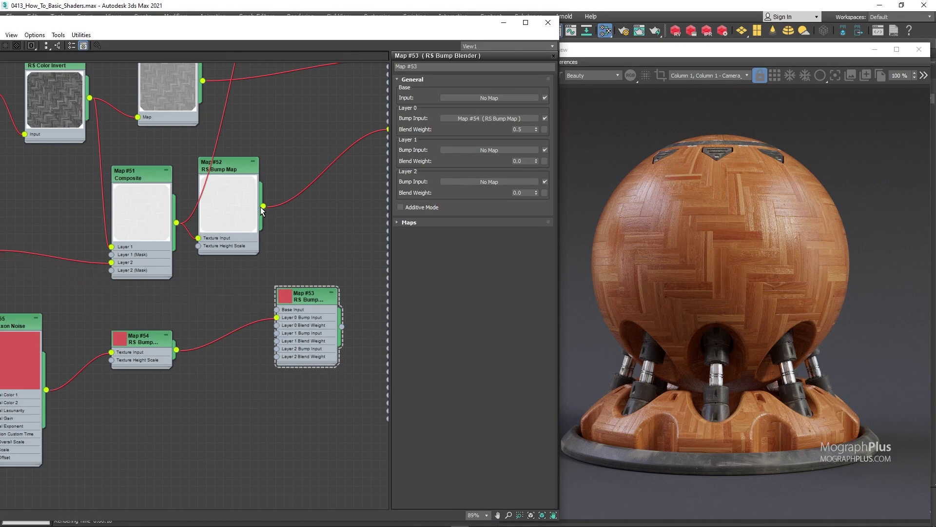
- Connect the parquet RS Bump Map to the blender's Base Input and the blender to the RS Material's Bump Map input
{"action": "left_click_drag", "start_coordinate": [259, 250], "coordinate": [277, 309]}
{"action": "middle_click_drag", "start_coordinate": [318, 244], "coordinate": [240, 282]}
{"action": "left_click_drag", "start_coordinate": [236, 329], "coordinate": [253, 329]}
{"action": "middle_click_drag", "start_coordinate": [252, 279], "coordinate": [224, 288]}
{"action": "left_click_drag", "start_coordinate": [256, 370], "coordinate": [285, 176]}
{"action": "scroll", "coordinate": [277, 209], "scroll_direction": "down", "scroll_amount": 6}
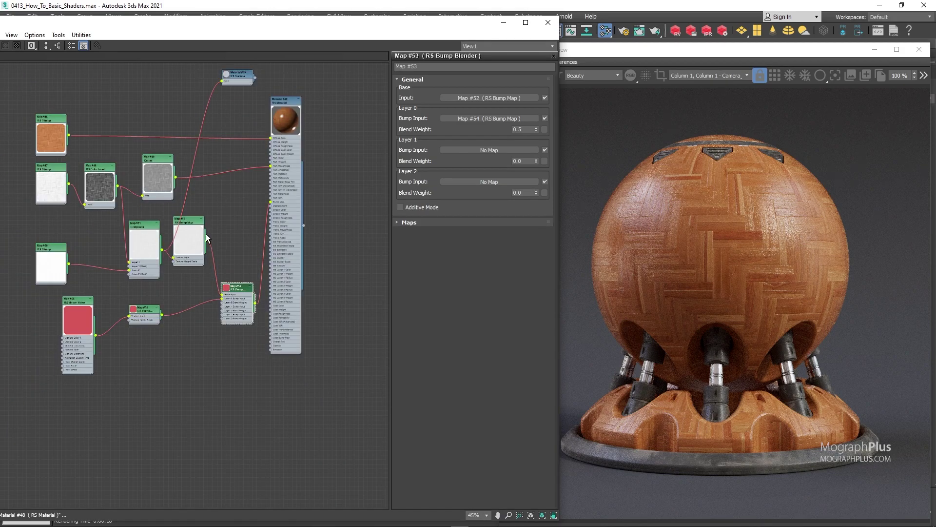
- Give the RS Material a coating with weight 0.3, roughness 0.1 and IOR 1.2
{"action": "scroll", "coordinate": [277, 209], "scroll_direction": "up", "scroll_amount": 2}
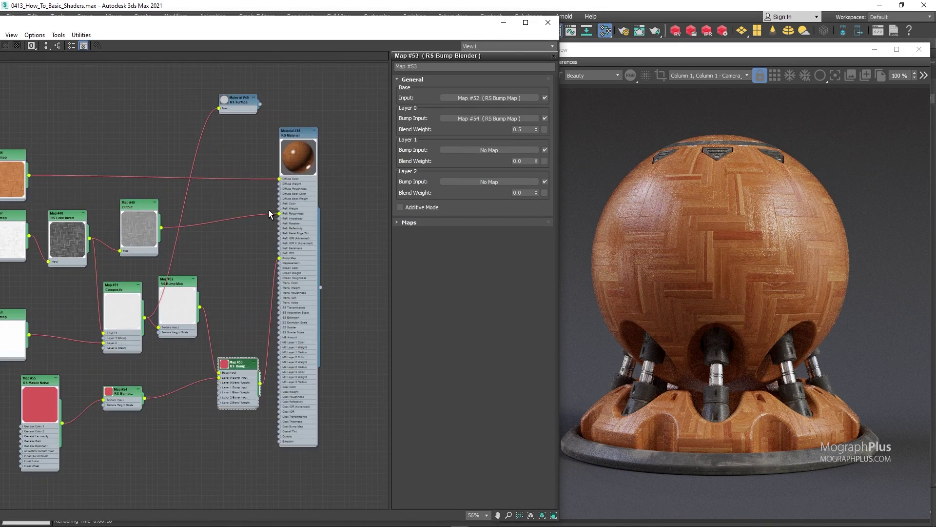
{"action": "double_click", "coordinate": [289, 130]}
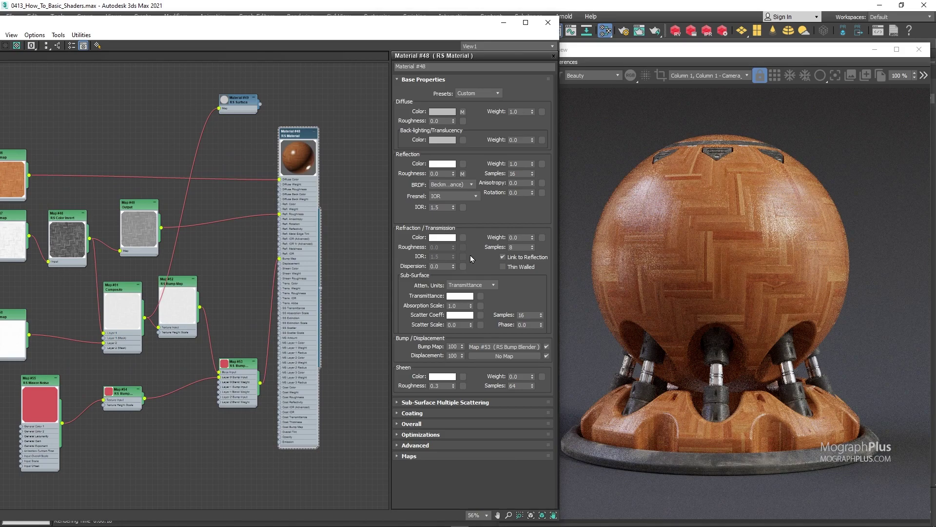
{"action": "left_click", "coordinate": [435, 413]}
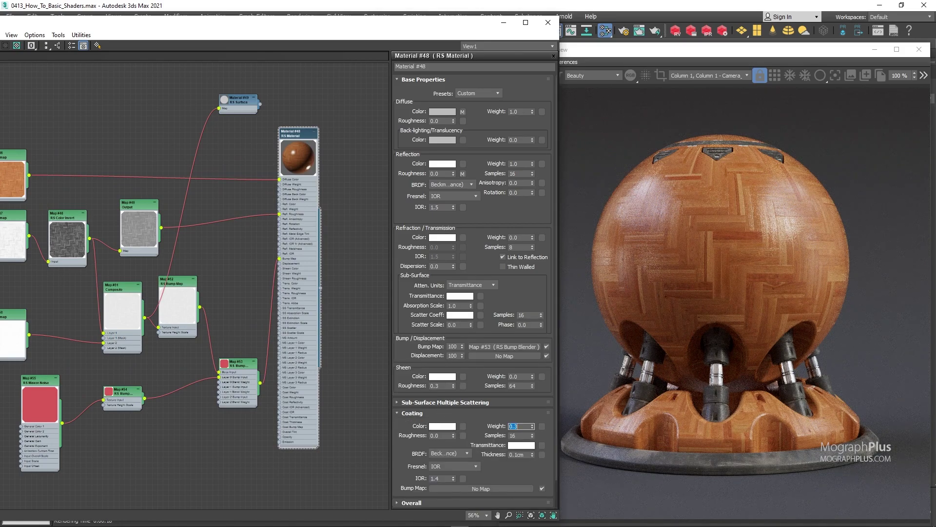
{"action": "left_click", "coordinate": [445, 435]}
{"action": "type", "text": "0."}
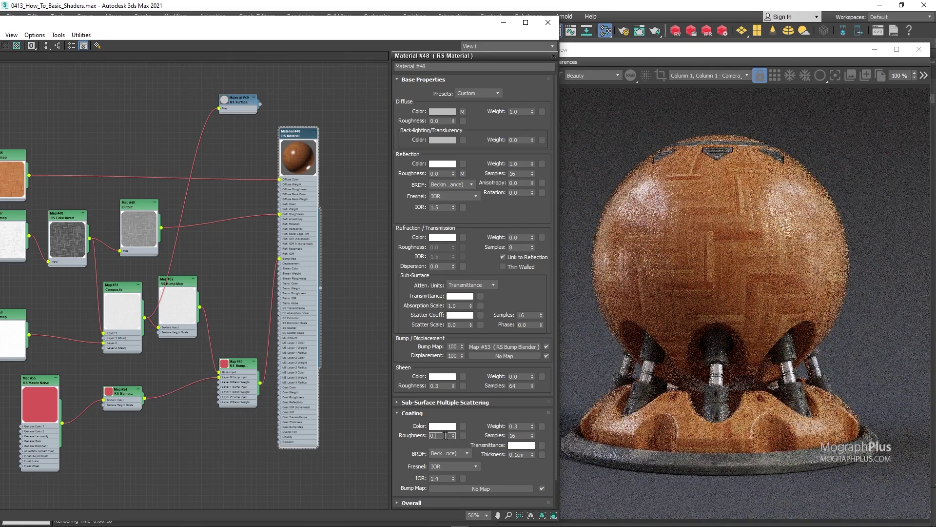
{"action": "type", "text": "1"}
{"action": "key", "text": "Return"}
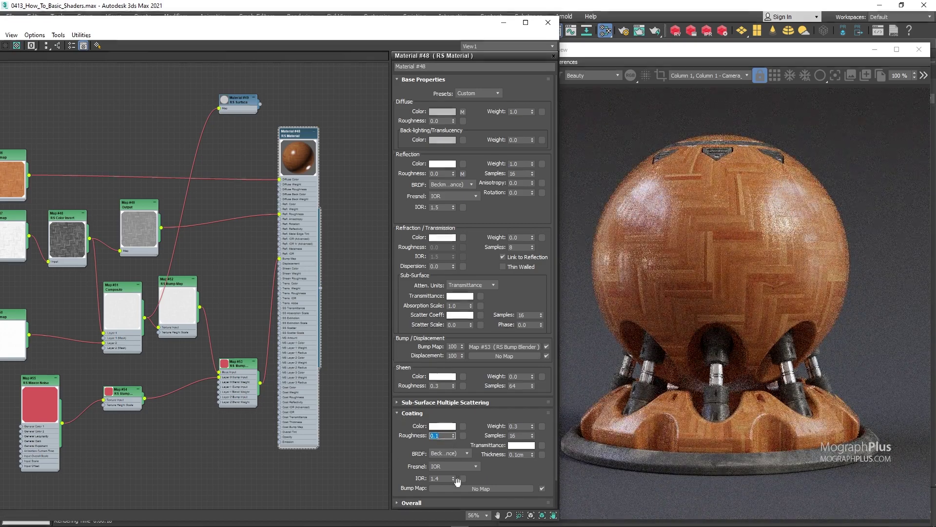
{"action": "left_click", "coordinate": [444, 478]}
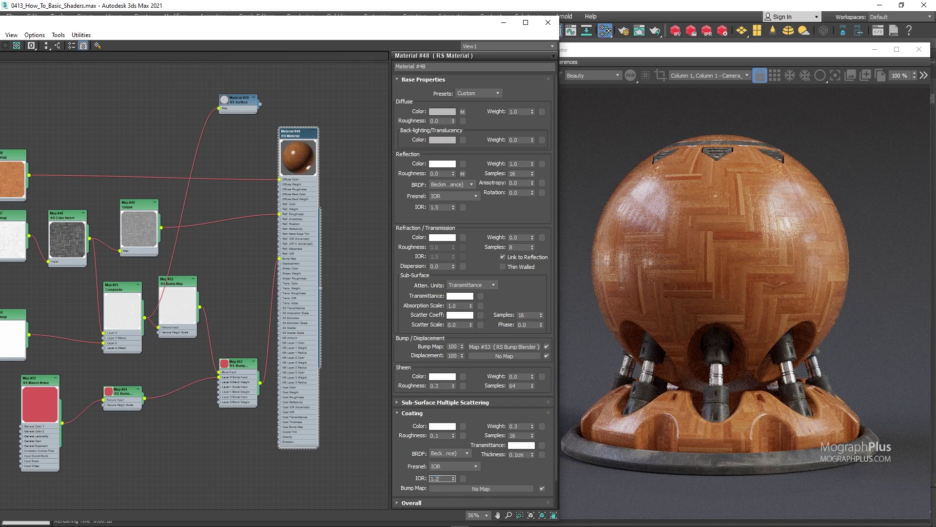
{"action": "key", "text": "Return"}
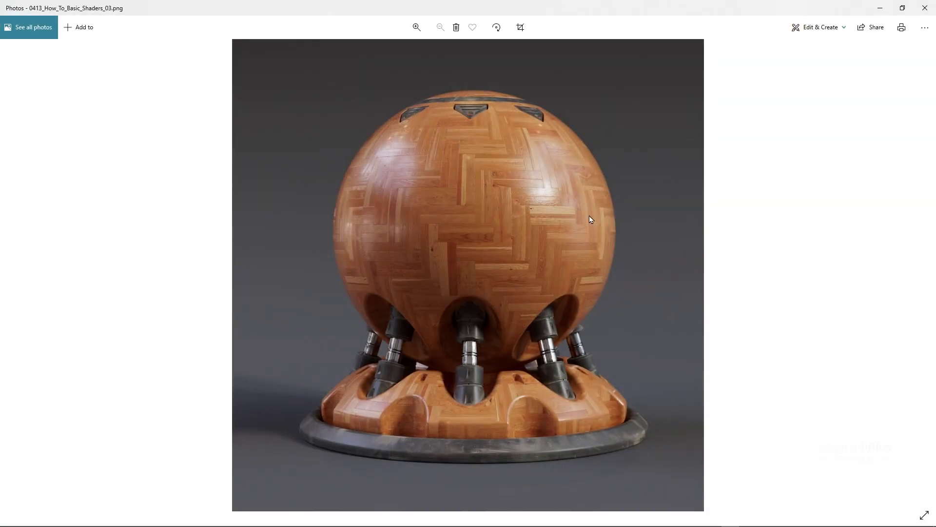
- Examine the finished parquet render 0413_How_To_Basic_Shaders_03.png in Photos, inspecting the sphere's reflections and the base up close
{"action": "scroll", "coordinate": [555, 213], "scroll_direction": "up", "scroll_amount": 3}
{"action": "mouse_move", "coordinate": [479, 189]}
{"action": "left_mouse_down"}
{"action": "mouse_move", "coordinate": [464, 269]}
{"action": "mouse_move", "coordinate": [464, 155]}
{"action": "left_mouse_up"}
{"action": "left_click_drag", "start_coordinate": [438, 318], "coordinate": [448, 165]}
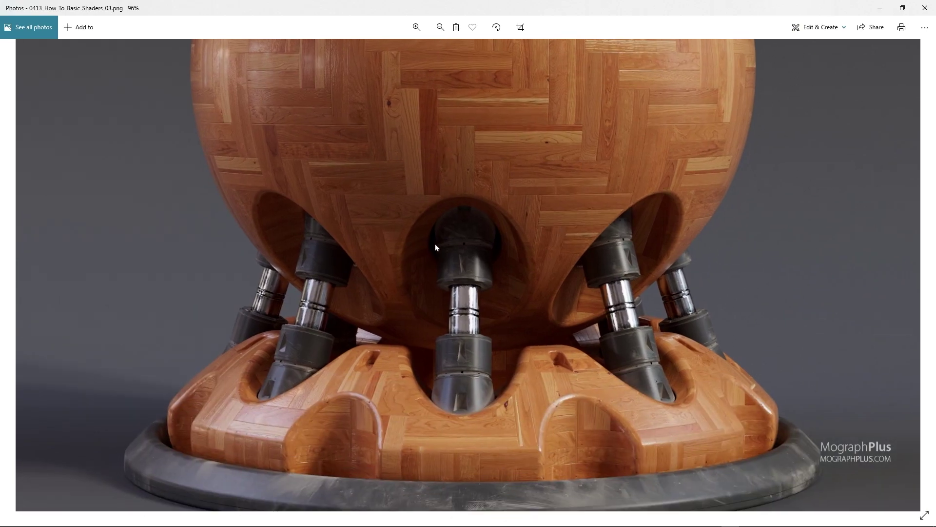
{"action": "left_click_drag", "start_coordinate": [435, 244], "coordinate": [434, 235]}
{"action": "scroll", "coordinate": [438, 223], "scroll_direction": "down", "scroll_amount": 3}
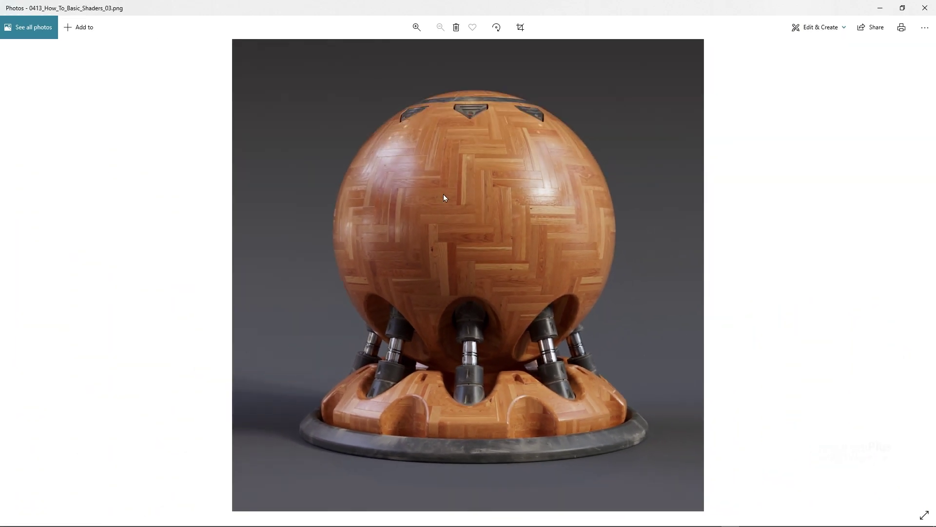
{"action": "scroll", "coordinate": [451, 154], "scroll_direction": "up", "scroll_amount": 3}
{"action": "left_click_drag", "start_coordinate": [455, 398], "coordinate": [420, 202]}
{"action": "left_click_drag", "start_coordinate": [434, 302], "coordinate": [470, 210]}
{"action": "scroll", "coordinate": [470, 212], "scroll_direction": "down", "scroll_amount": 3, "text": "ctrl"}
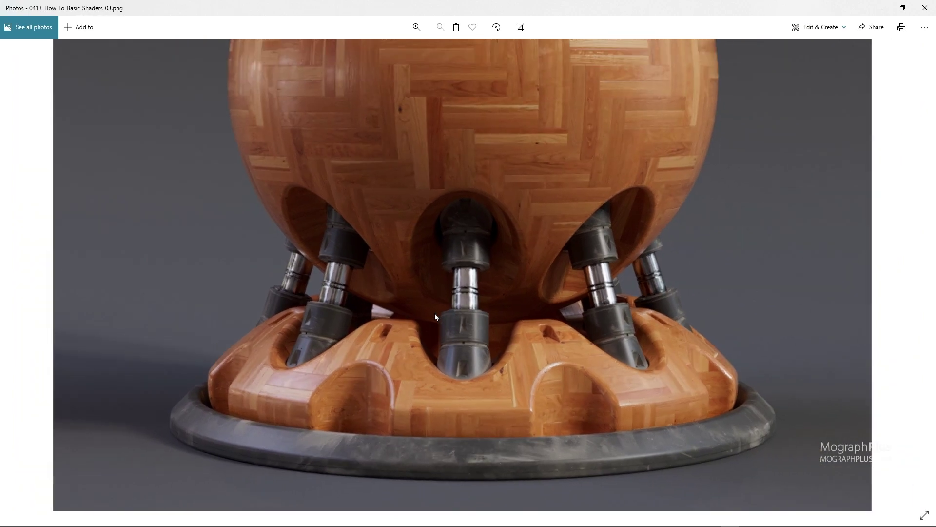
{"action": "scroll", "coordinate": [452, 162], "scroll_direction": "up", "scroll_amount": 3, "text": "ctrl"}
{"action": "scroll", "coordinate": [454, 160], "scroll_direction": "down", "scroll_amount": 3, "text": "ctrl"}
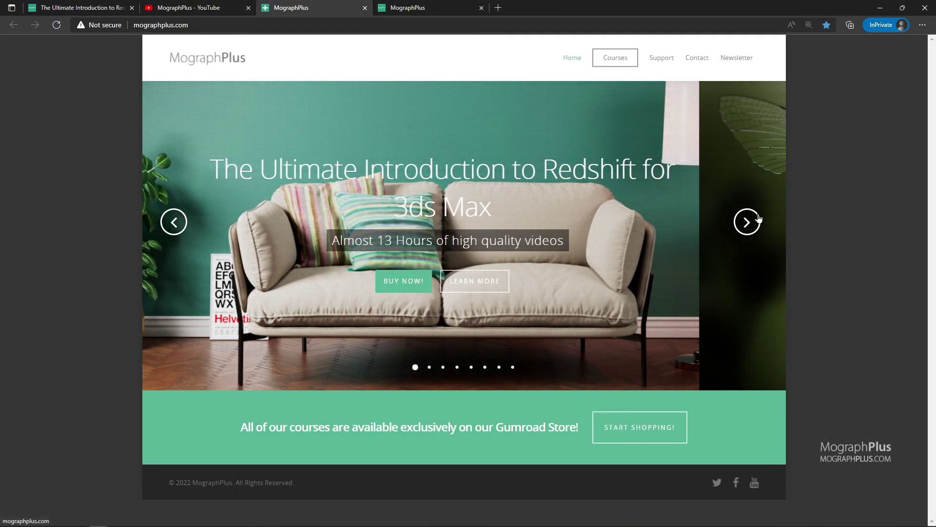
- Switch to the browser and look through the featured courses on mographplus.com and the product list of the MographPlus Gumroad store
{"action": "left_click", "coordinate": [759, 215]}
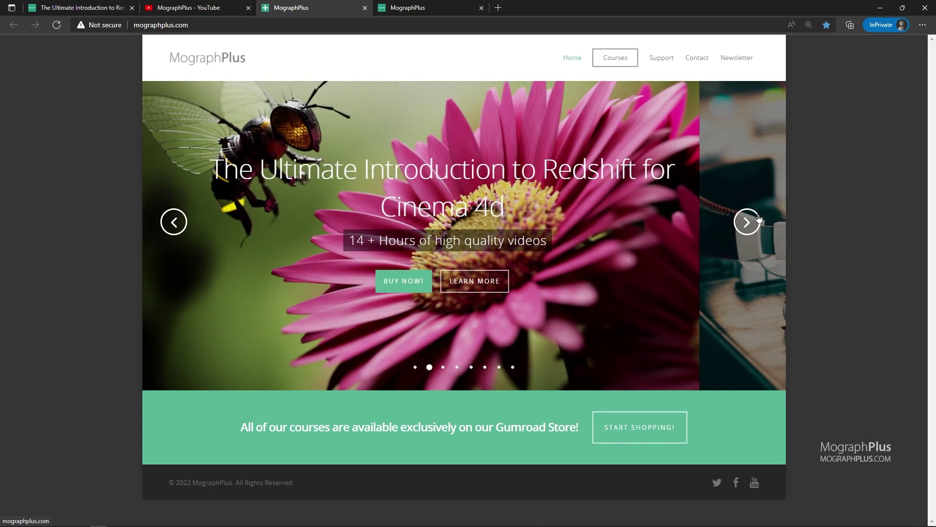
{"action": "left_click", "coordinate": [759, 218]}
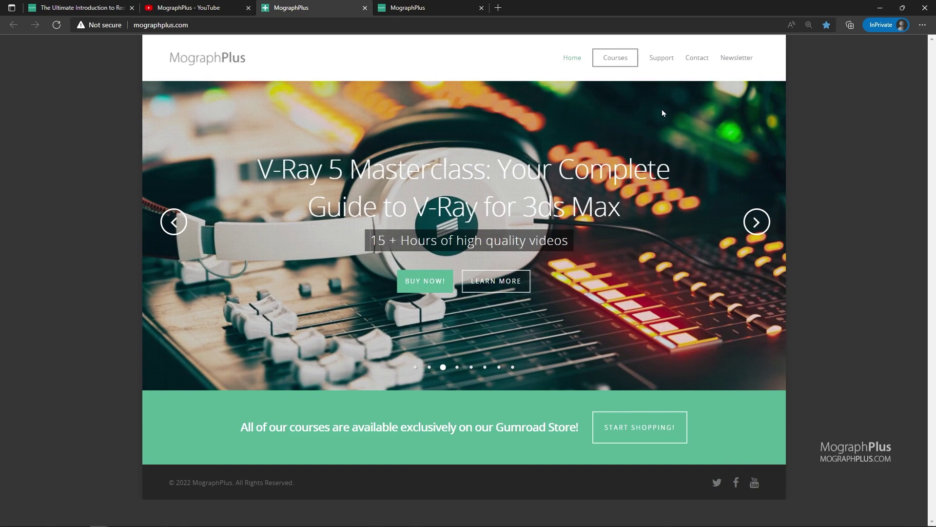
{"action": "left_click", "coordinate": [466, 6]}
{"action": "scroll", "coordinate": [549, 273], "scroll_direction": "down", "scroll_amount": 3}
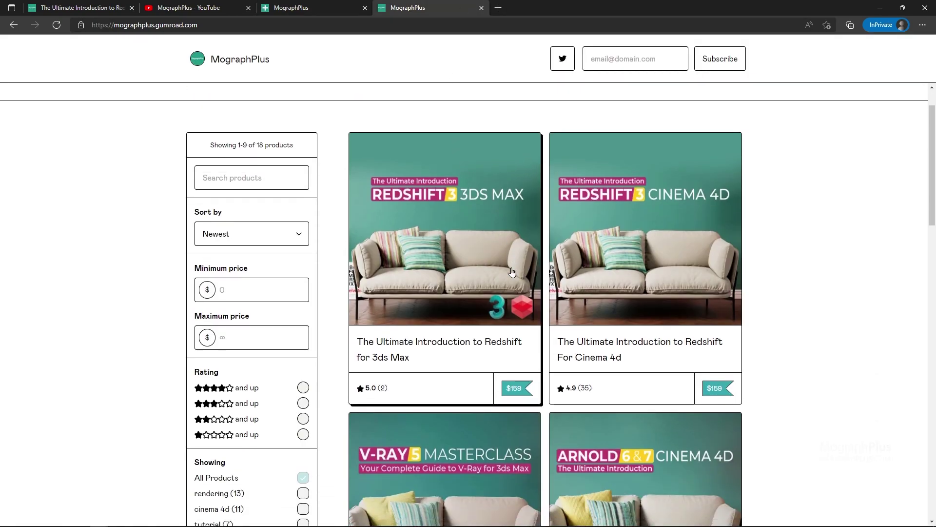
{"action": "scroll", "coordinate": [550, 273], "scroll_direction": "down", "scroll_amount": 9}
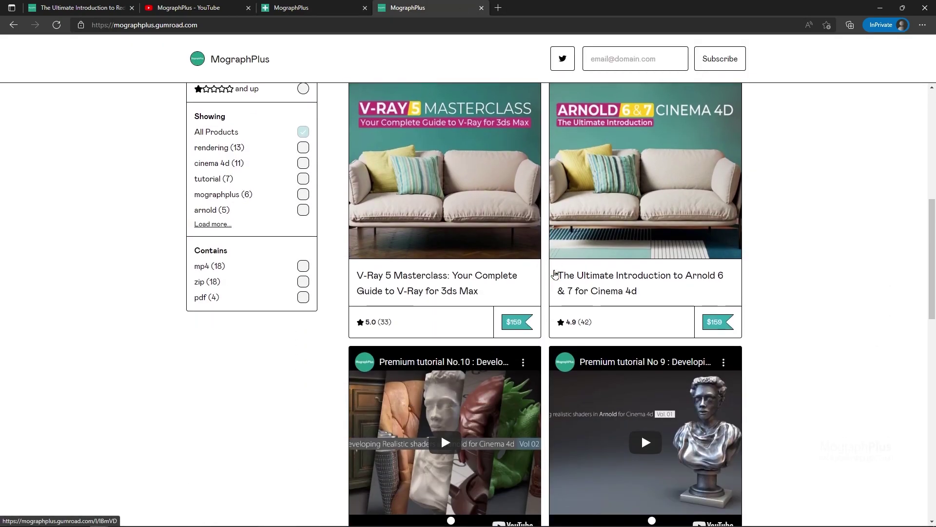
{"action": "scroll", "coordinate": [554, 275], "scroll_direction": "down", "scroll_amount": 3}
{"action": "scroll", "coordinate": [566, 293], "scroll_direction": "up", "scroll_amount": 15}
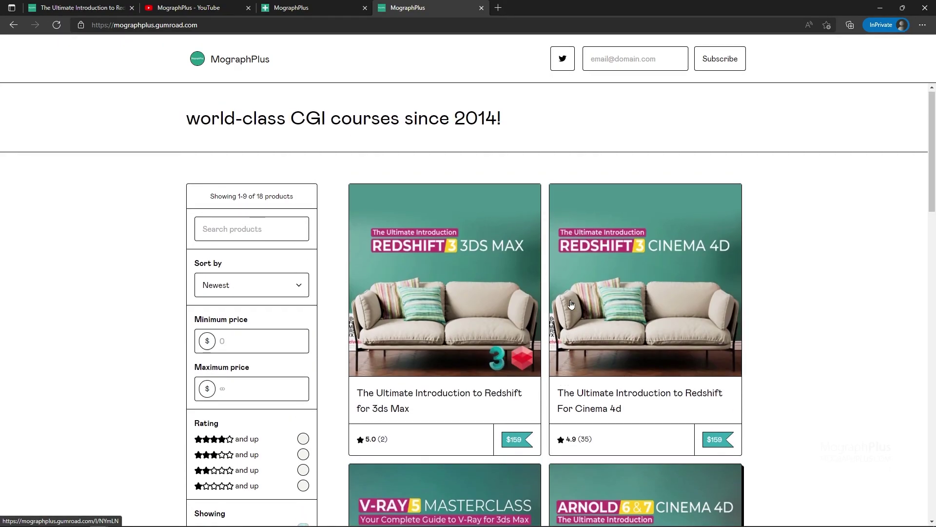